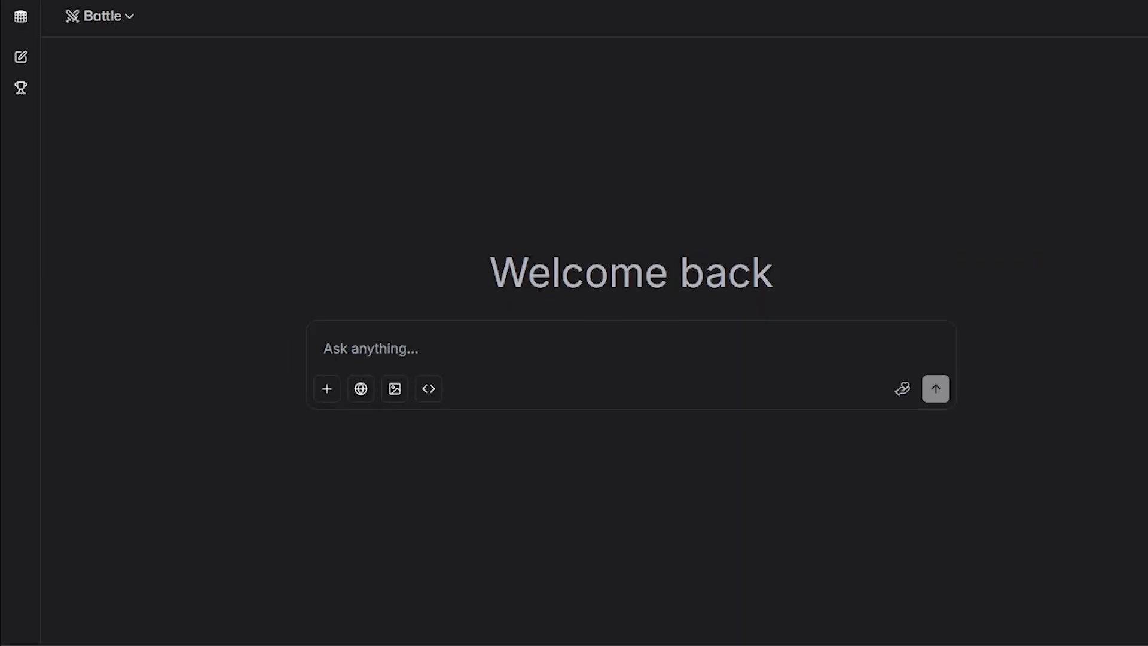
Step: Switch the chat mode to Direct Chat and look through the list of available models
left_click(101, 16)
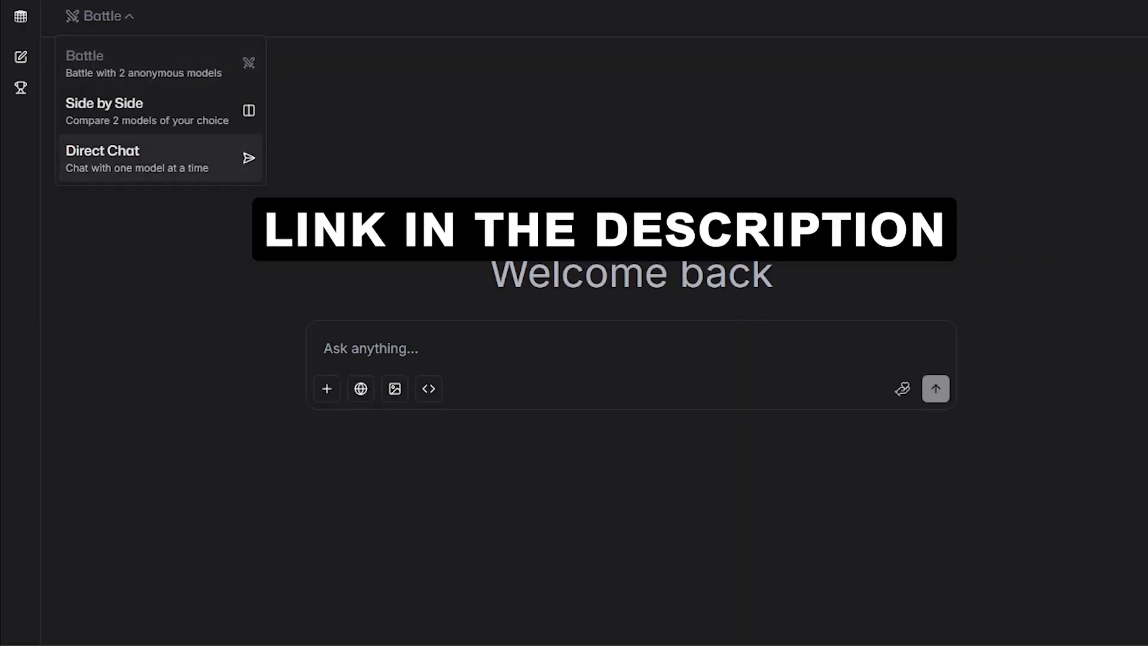
left_click(103, 159)
left_click(267, 17)
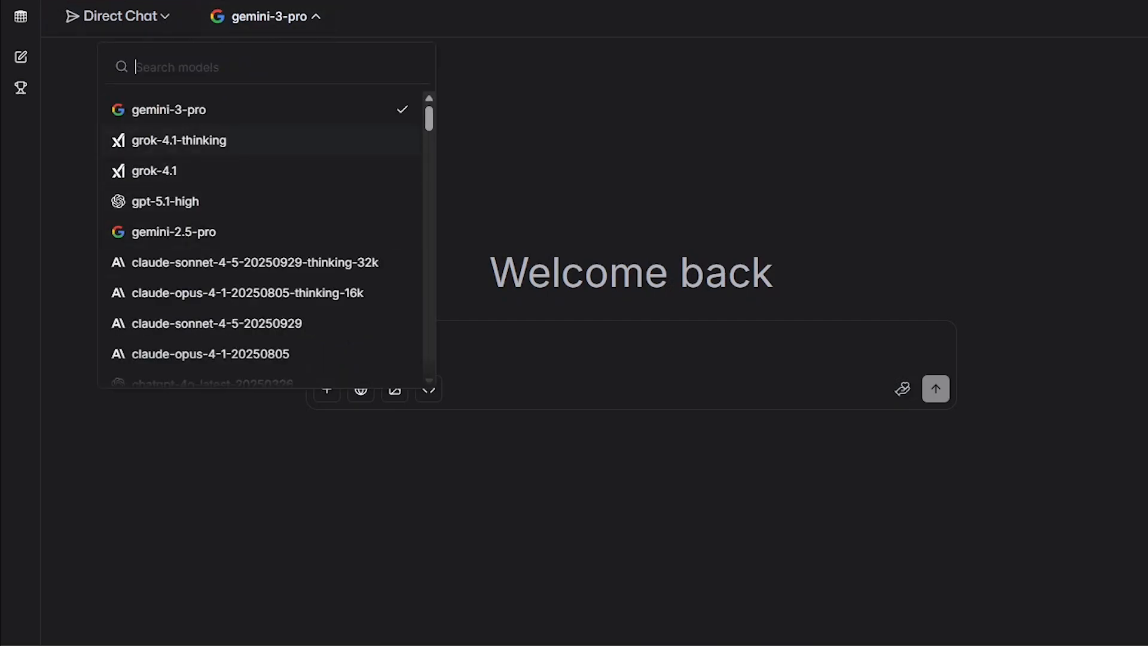
scroll(263, 239, "down", 6)
scroll(263, 239, "down", 6)
scroll(263, 240, "up", 12)
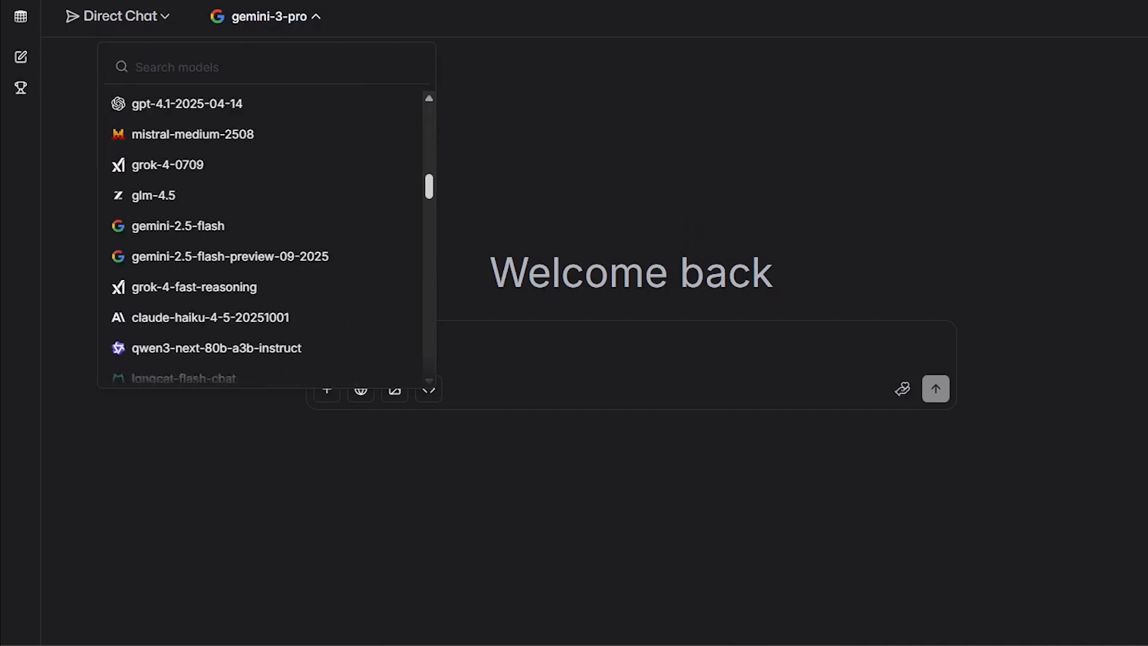
scroll(263, 239, "up", 10)
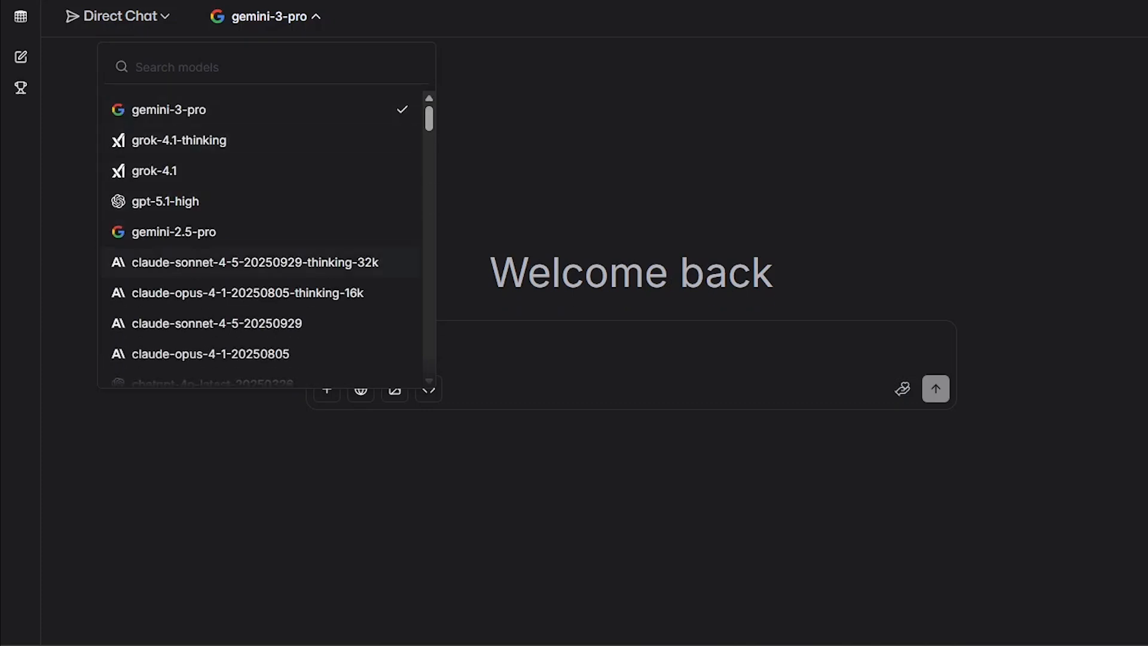
key("Escape")
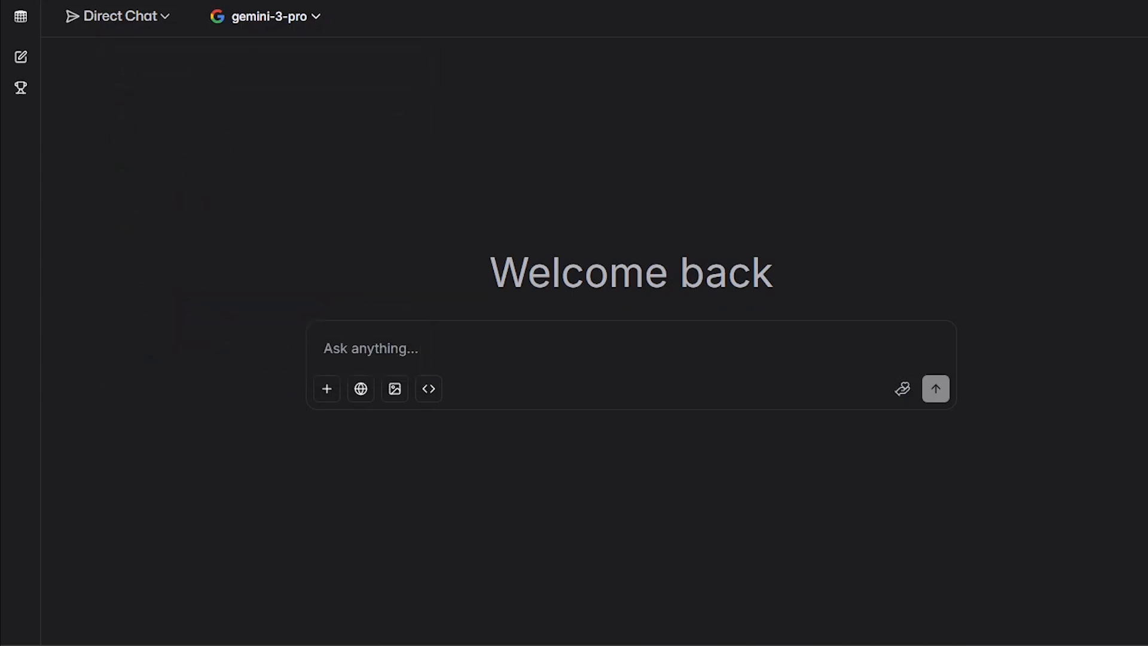
Step: Switch the chat mode to Battle and return it to Direct Chat
left_click(118, 16)
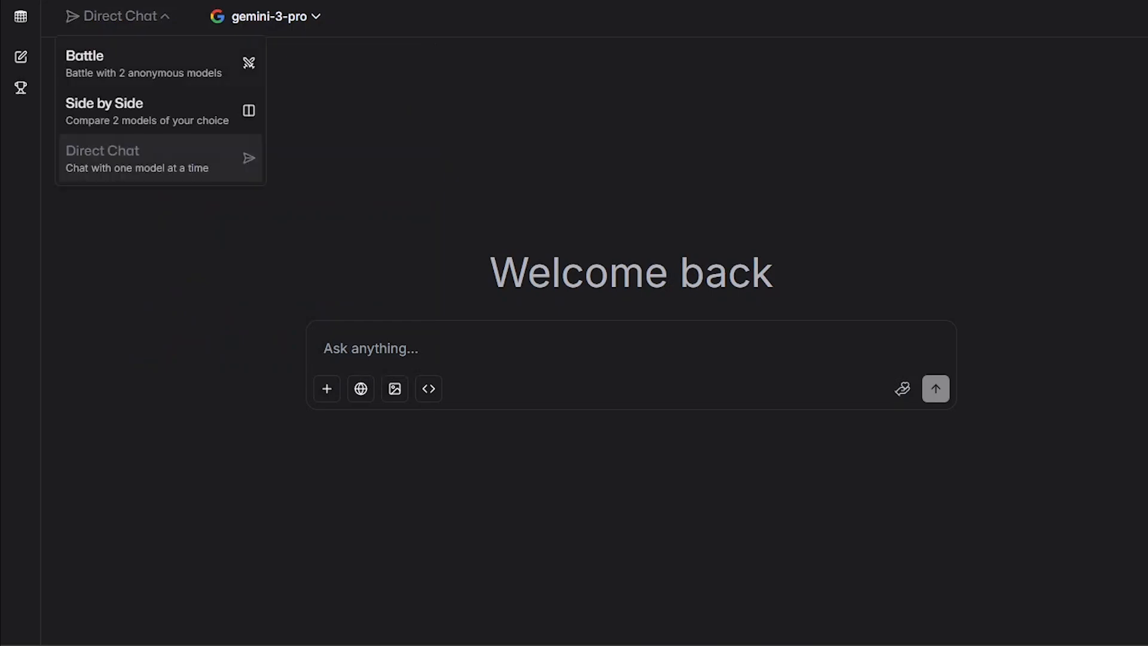
left_click(144, 62)
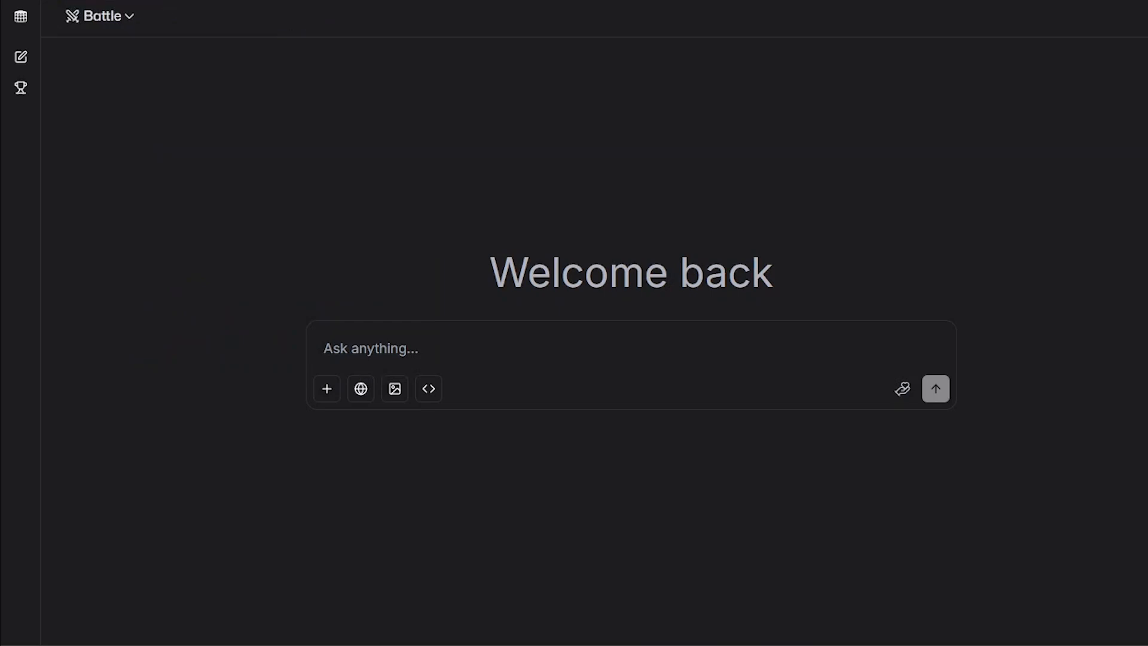
key("Return")
key("Down")
key("Down")
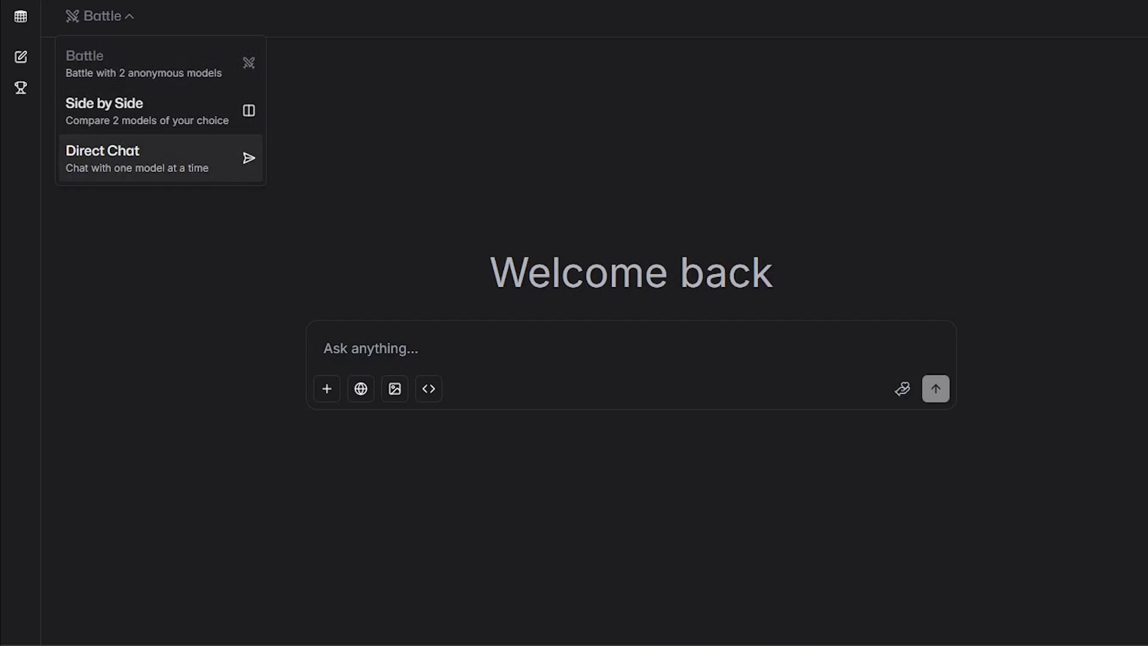
key("Return")
Step: Browse the model list and select gpt-5.1-high as the chat model
key("Tab")
key("Return")
key("Down")
key("Down")
key("Down")
key("Down")
key("Down")
key("Down")
key("Down")
key("Down")
key("Down")
key("Down")
key("Down")
key("Down")
key("Down")
key("Down")
key("Down")
key("Down")
key("Down")
key("Down")
key("Down")
key("Down")
scroll(267, 240, "down", 2)
scroll(267, 239, "up", 11)
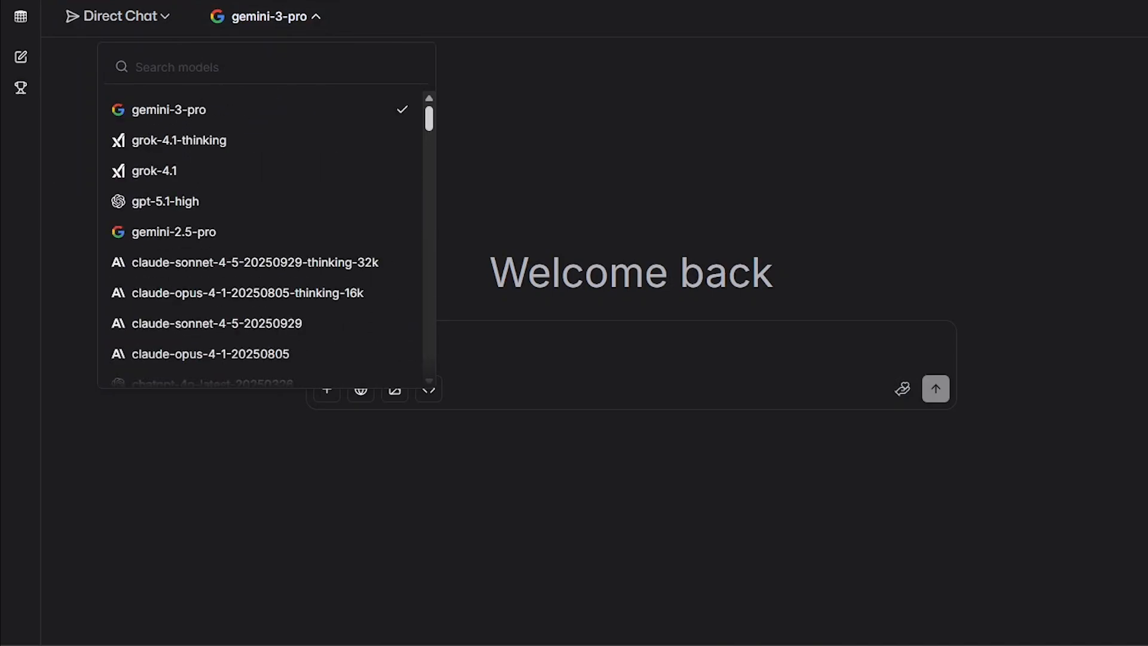
mouse_move(429, 119)
left_mouse_down()
mouse_move(429, 143)
mouse_move(429, 119)
left_mouse_up()
key("Return")
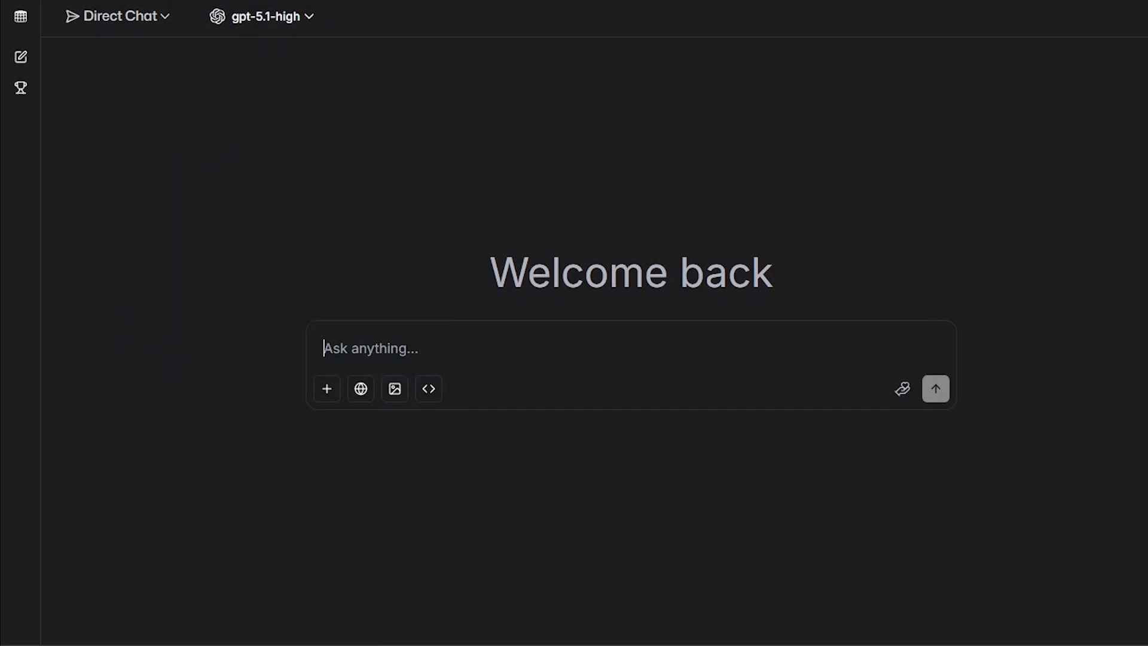
Step: Ask, as to an expert innovation strategist, for five unconventional, scalable business concepts launchable this week with minimal capital investment, accepting the terms of use
type("You are an expert innovation strategist. Provide five unconventional, scalable business concepts I could launch this week with minimal capital investment.")
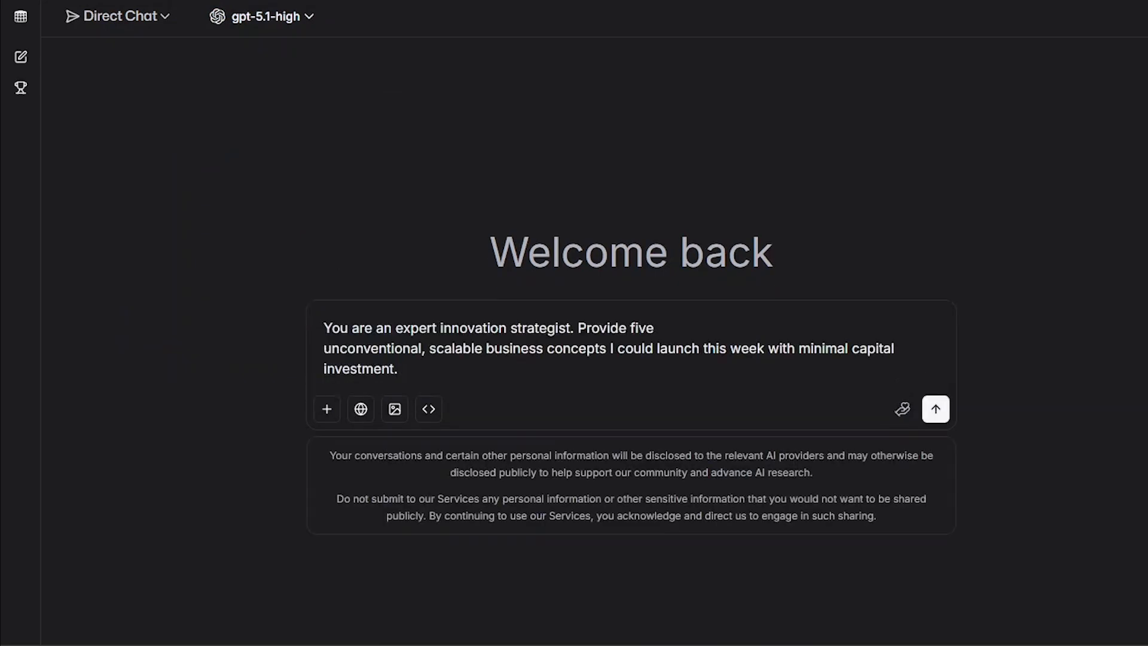
left_click(936, 409)
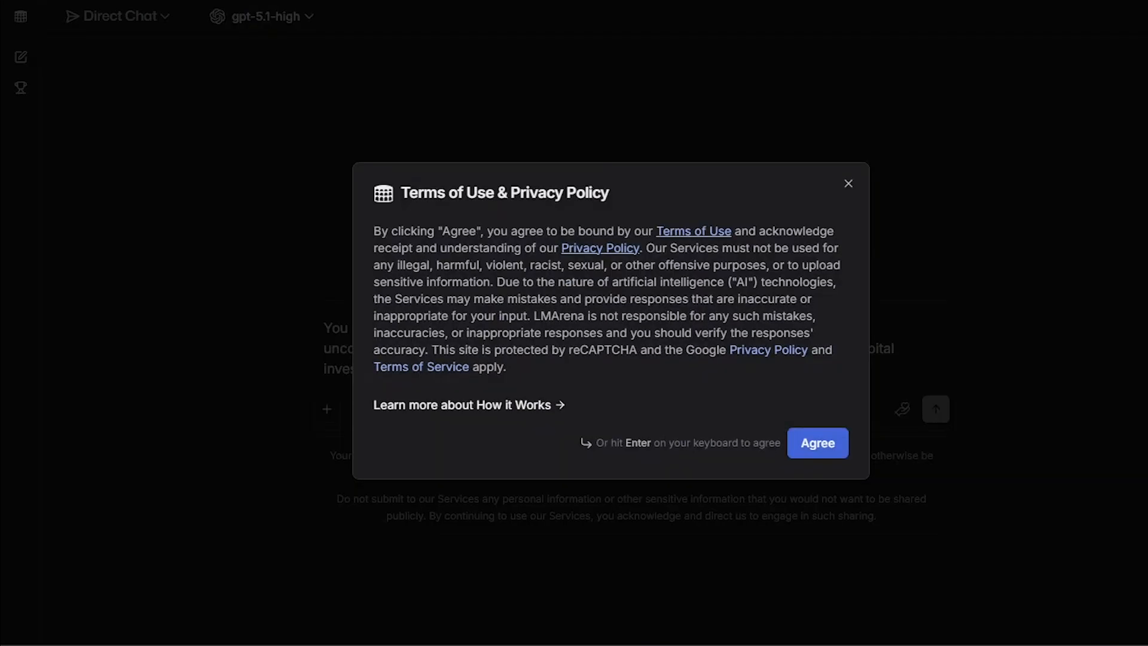
left_click(818, 443)
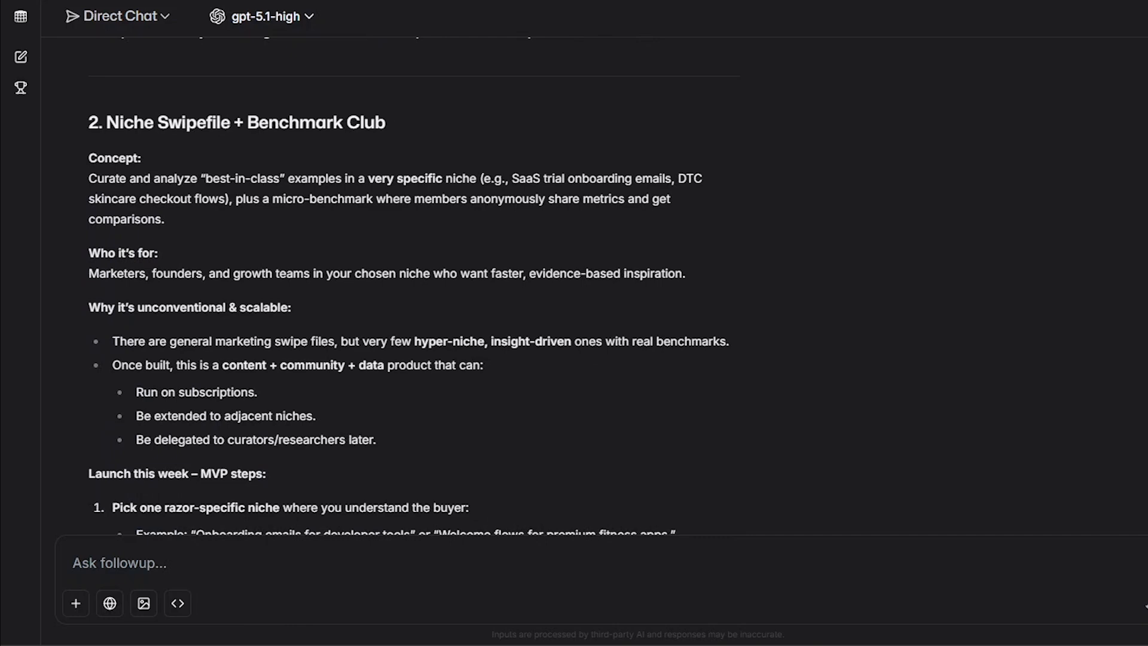
left_click_drag(107, 123, 386, 123)
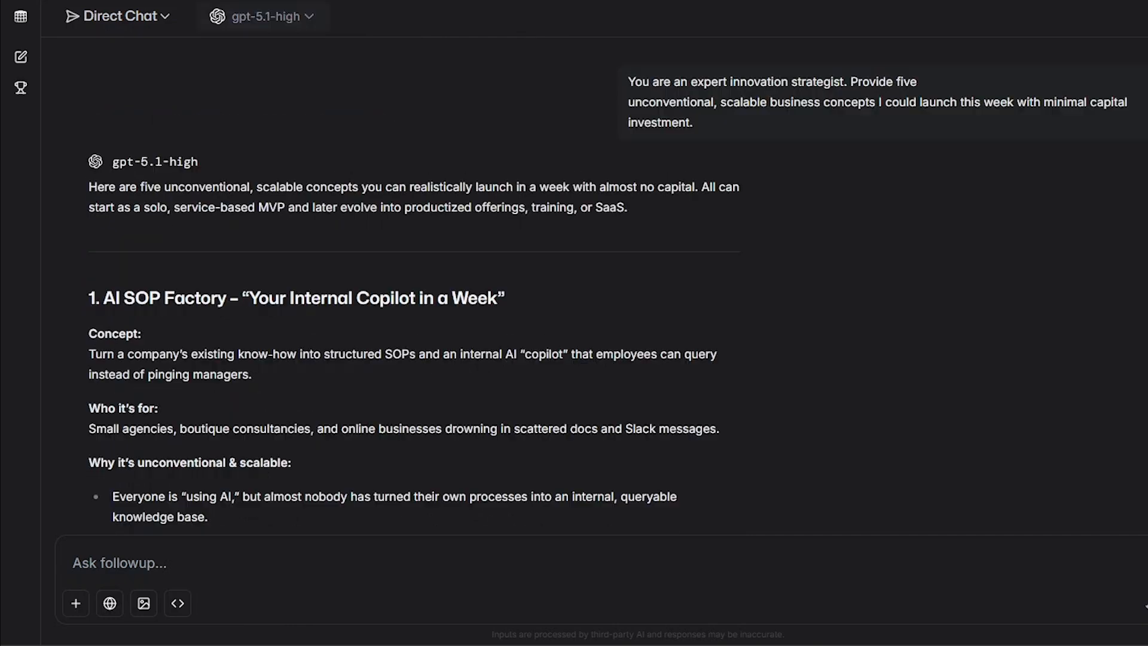
Step: Change the model to gemini-3-pro and ask it, as an elite efficiency expert, to restructure the disorganized weekly schedule and reclaim at least 5 hours
left_click(262, 17)
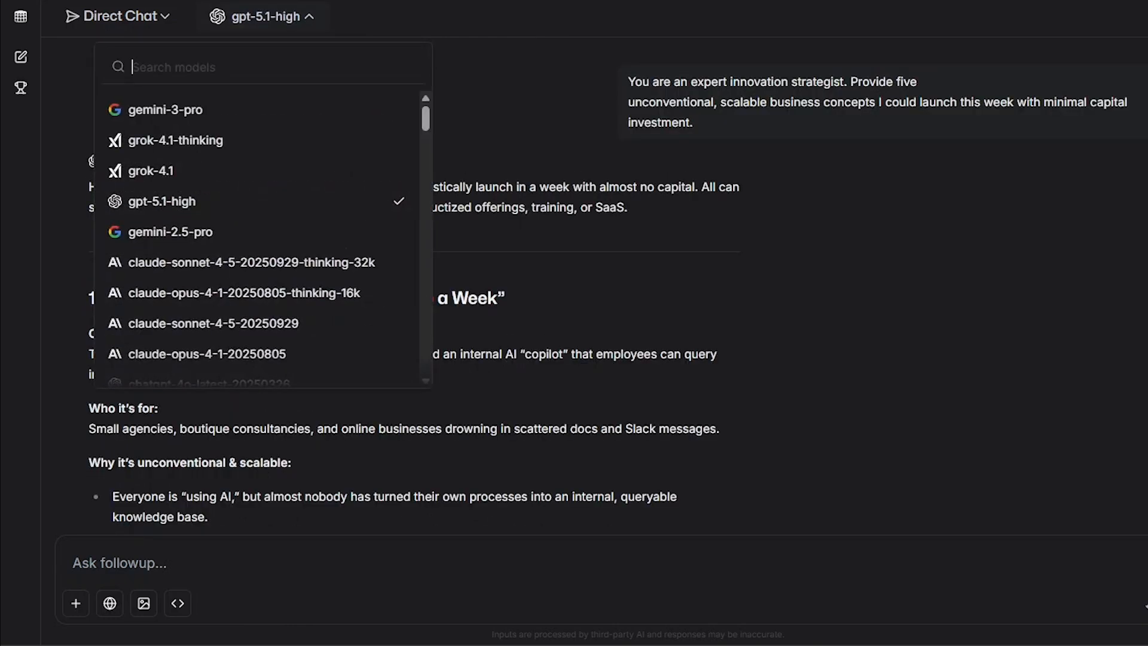
left_click(174, 113)
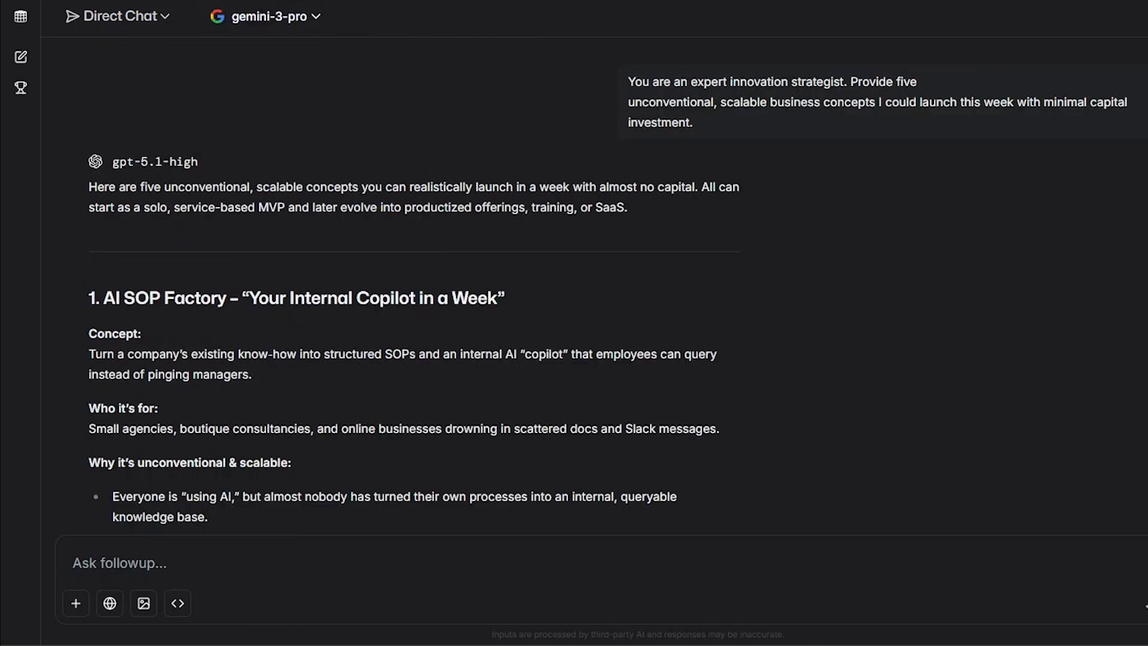
left_click(119, 16)
left_click(113, 158)
type("Act as an elite efficiency expert. Here's my disorganized schedule for the week. Restructure it completely—identify tasks to eliminate or delegate, then design an optimized timeline that reclaims at least 5 hours")
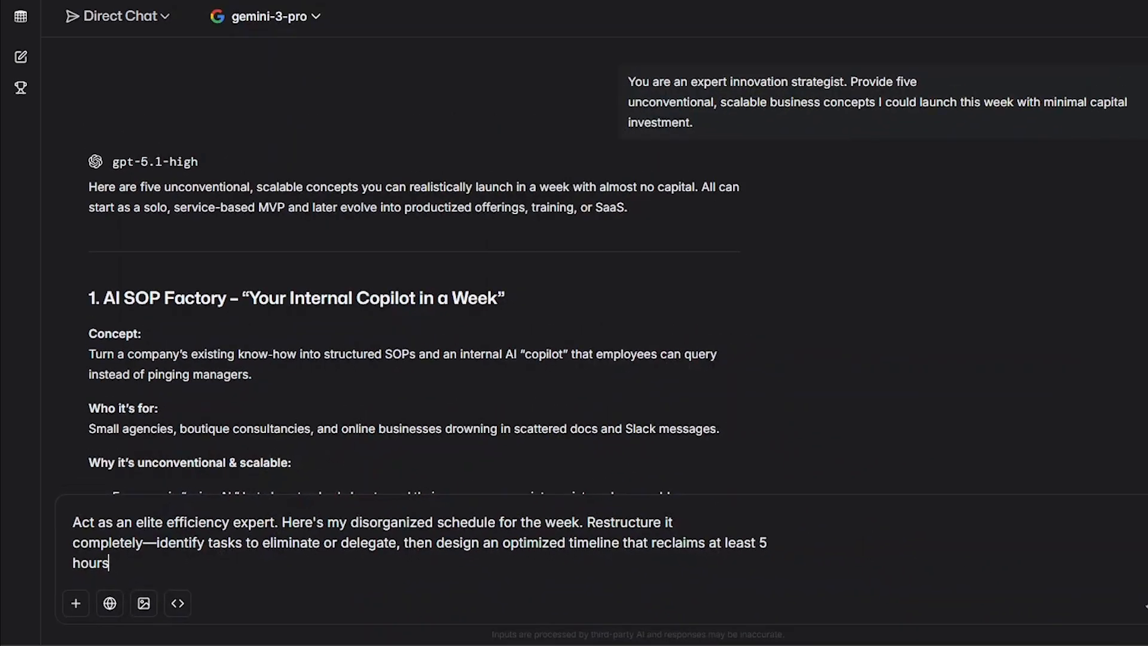
key("Return")
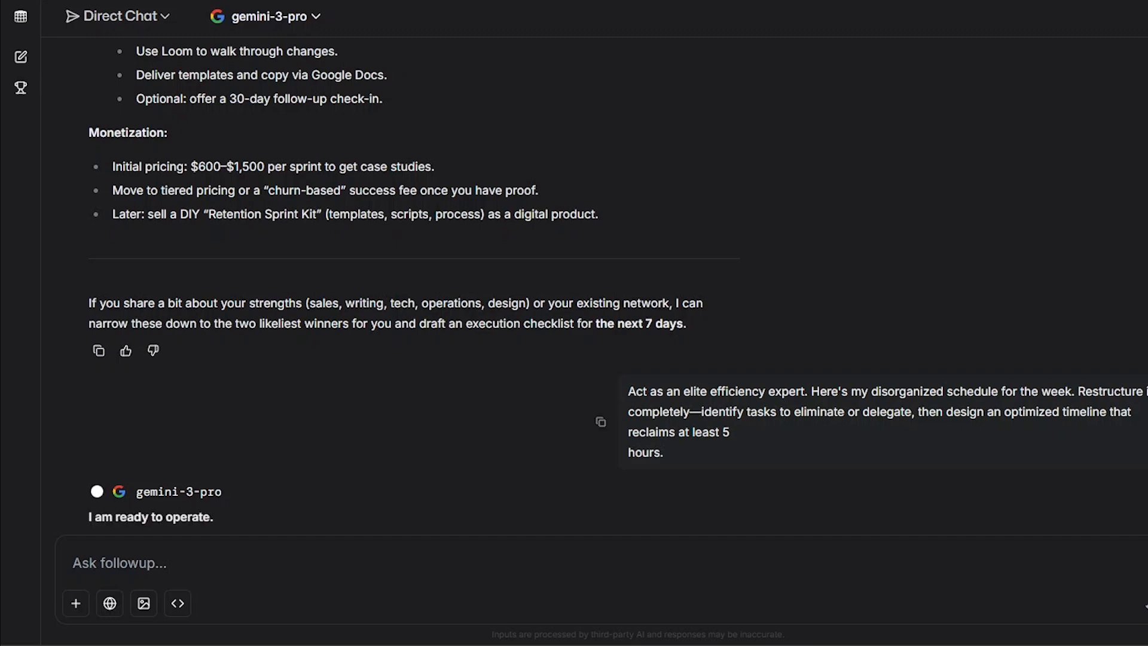
Step: Highlight the efficiency expert prompt in the conversation to review its full wording
triple_click(745, 128)
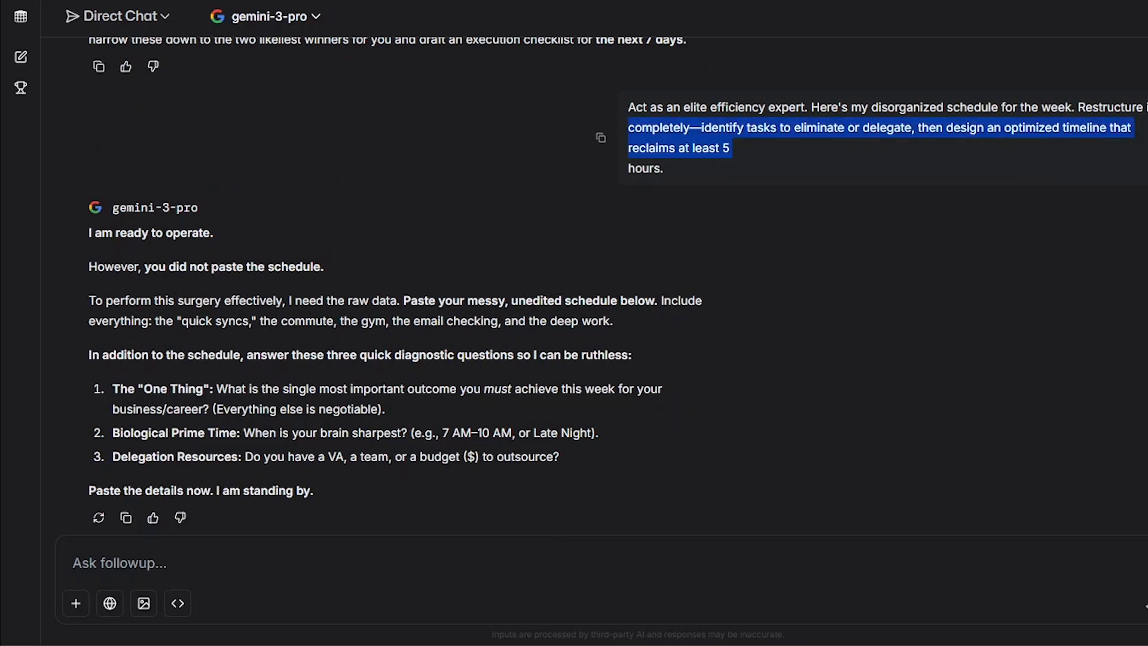
left_click(837, 138)
left_click_drag(665, 169, 628, 108)
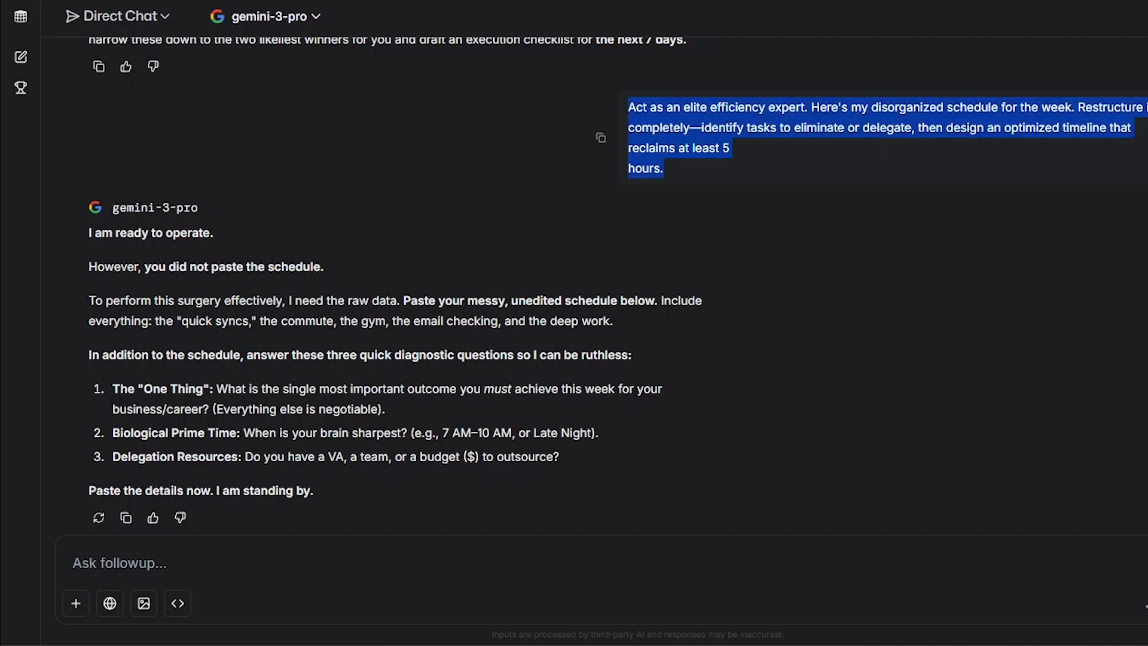
left_click(454, 138)
Step: Ask in a new web search chat for the three most significant AI developments from the past month and complete the robot check
left_click(21, 17)
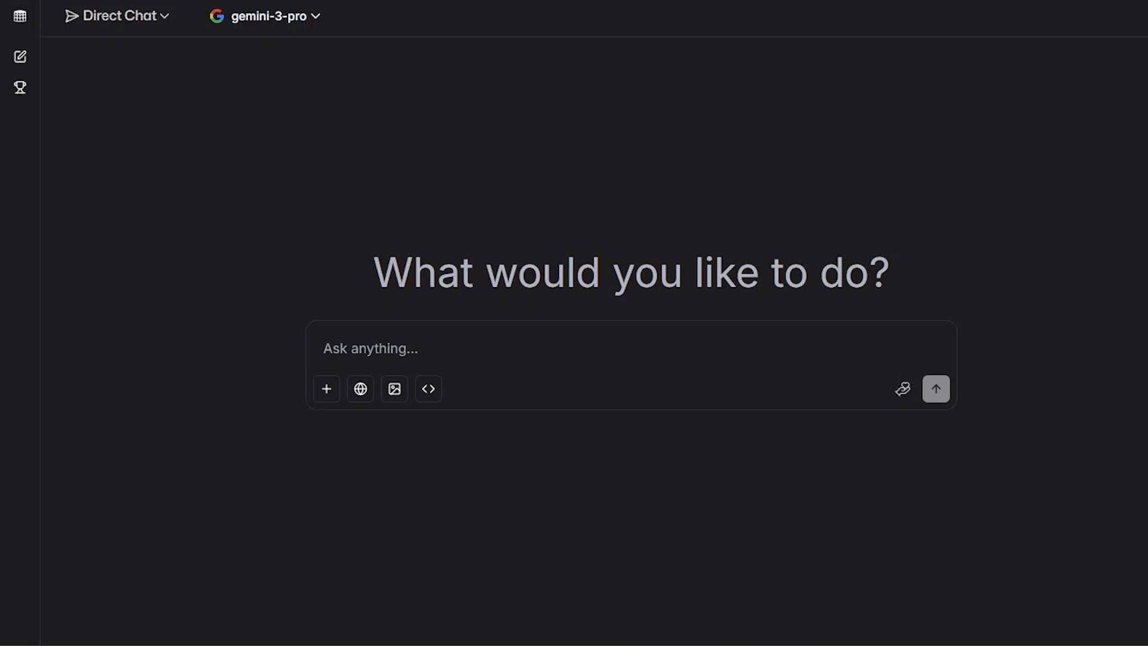
left_click(118, 16)
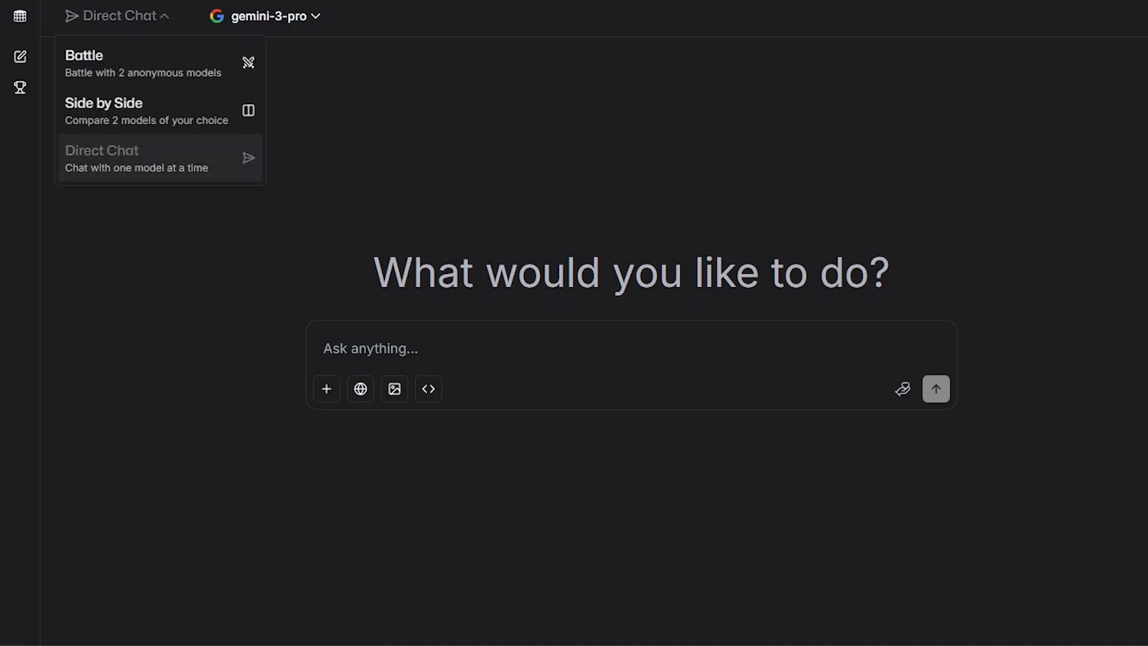
key("Escape")
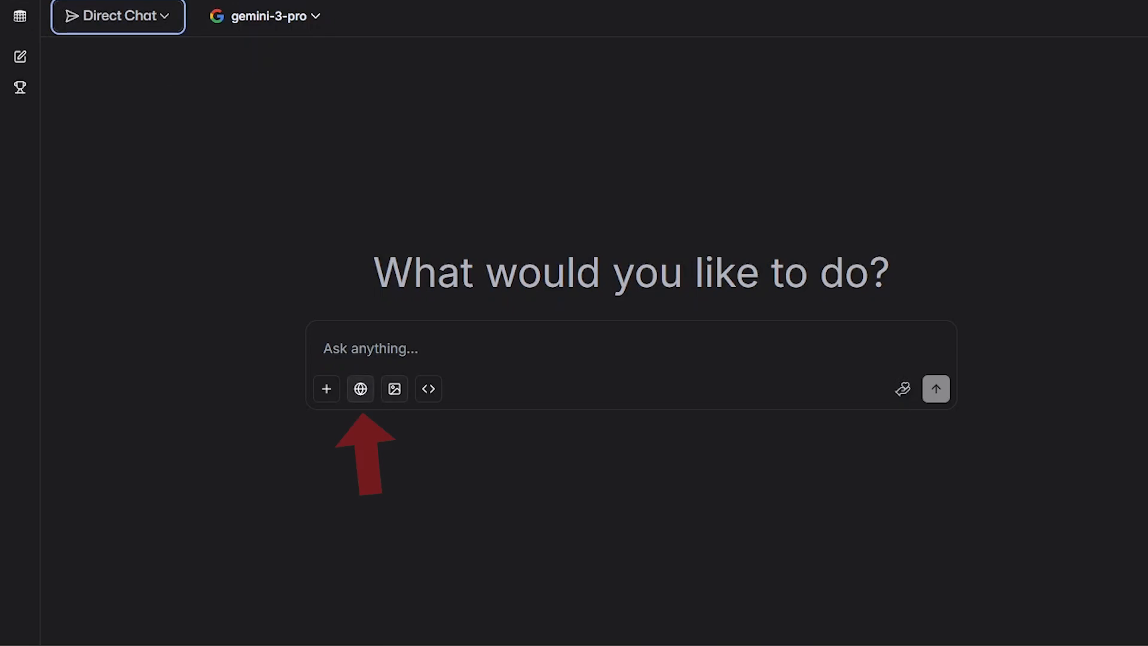
left_click(361, 389)
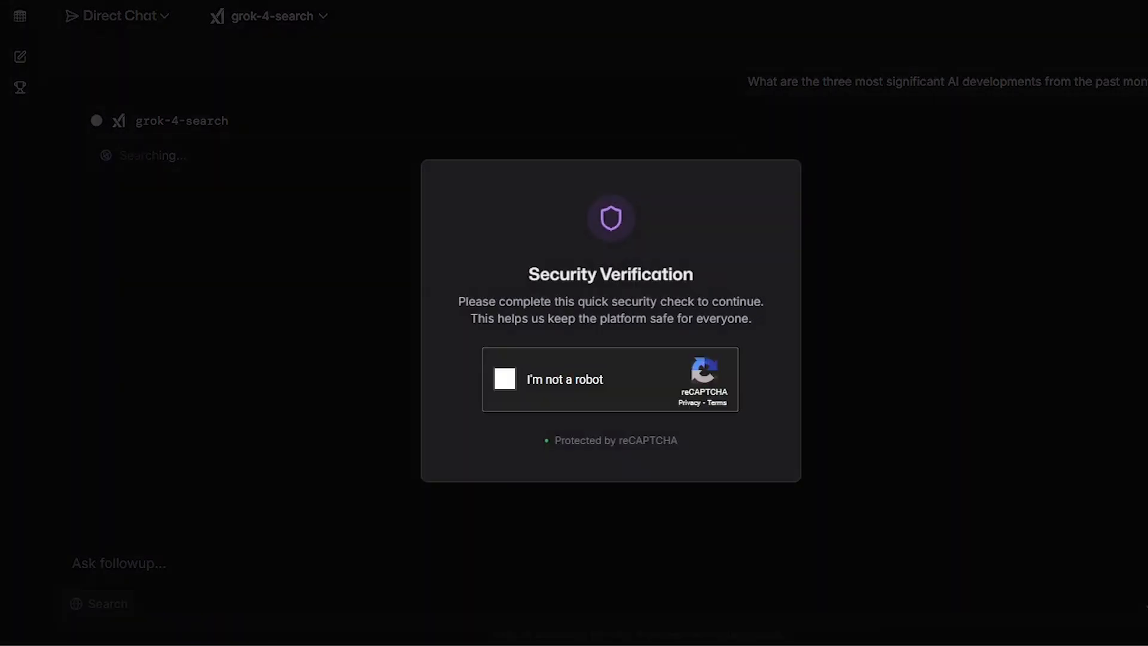
left_click(505, 378)
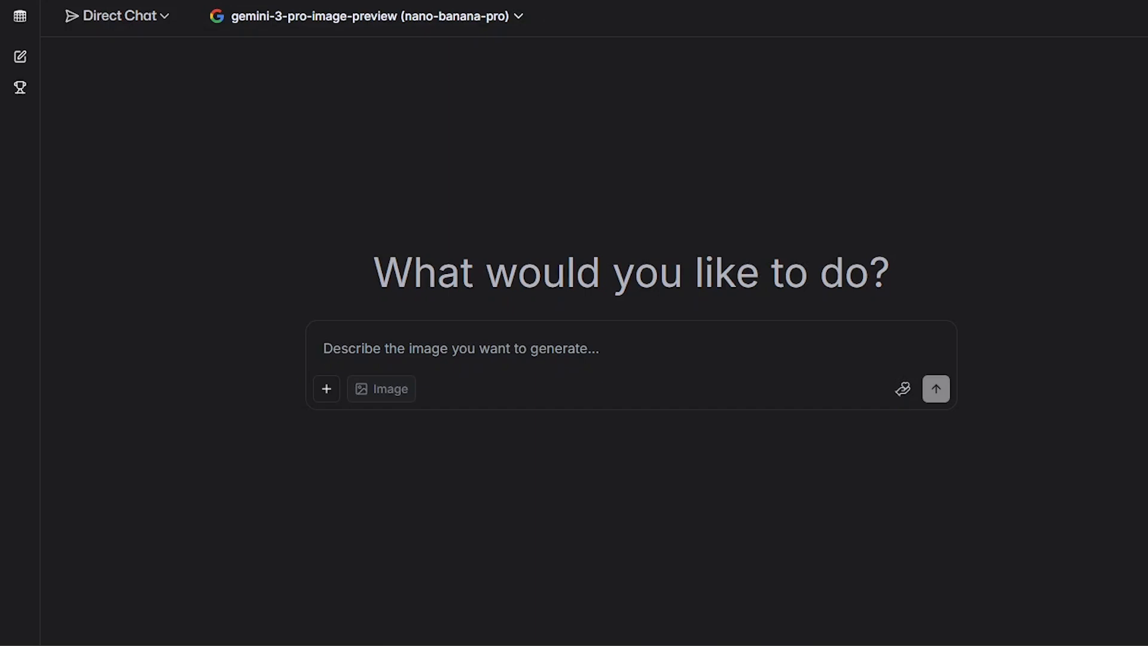
Step: Generate an image of a lone explorer standing before ancient glowing ruins on an alien desert planet, golden hour lighting, ultra-detailed
type("A lone explorer standing before ancient glowing ruins on an alien desert planet, golden hour lighting, ultra-detailed.")
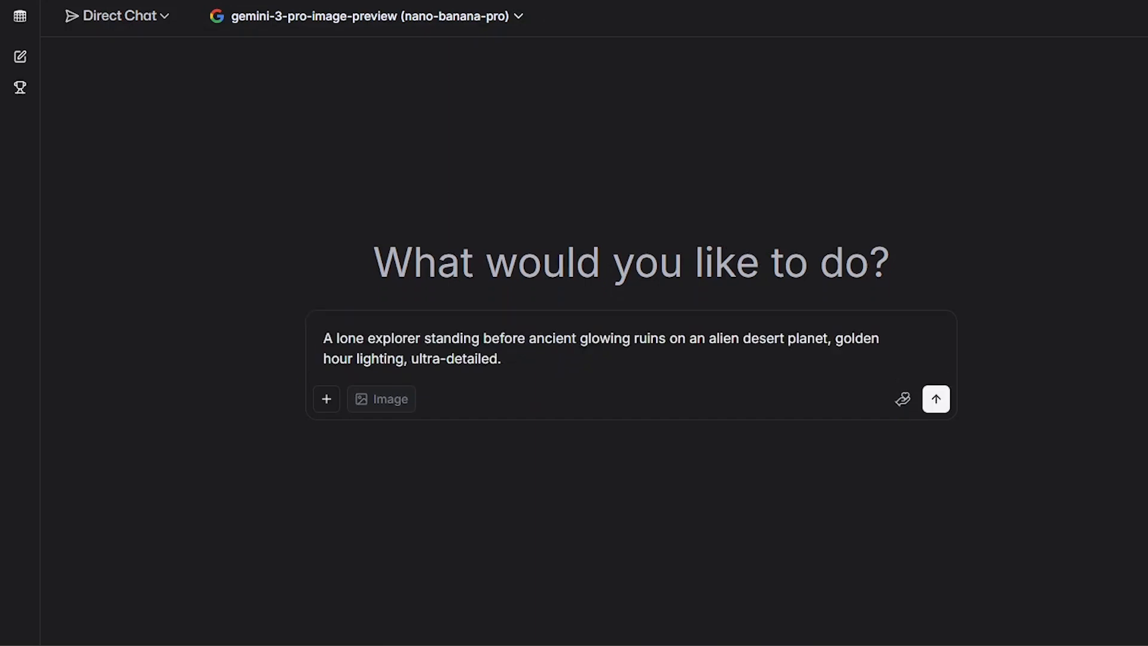
key("Return")
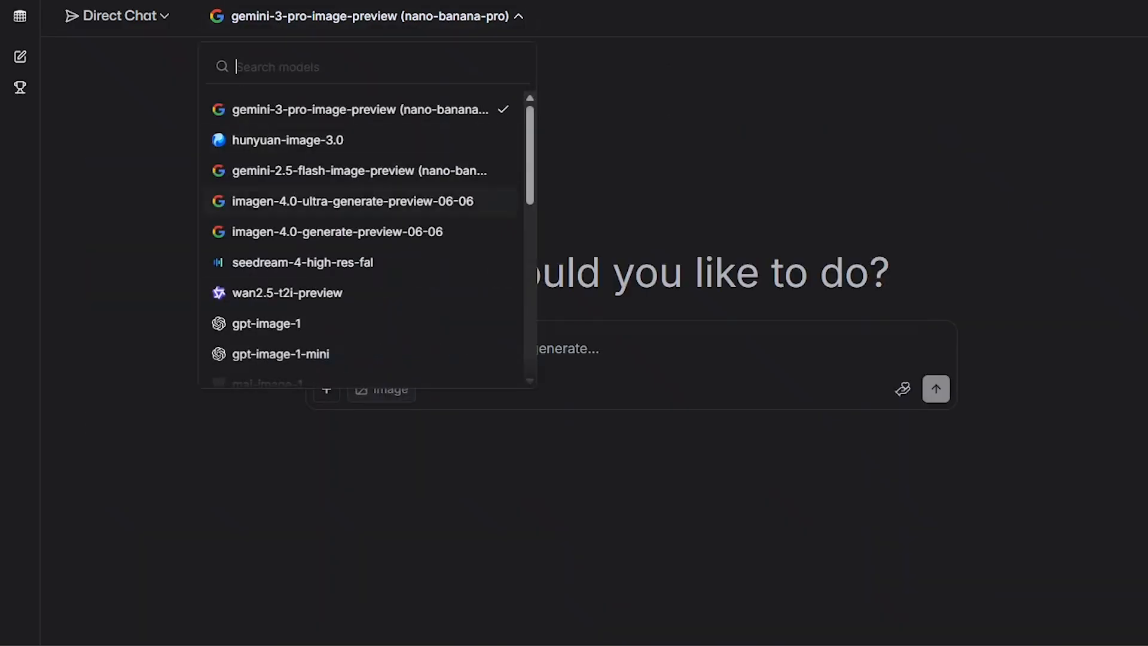
Step: Select the gpt-image-1 model and have it change the reference interior's window view from bright daylight to a dramatic thunderstorm at dusk
scroll(365, 234, "down", 3)
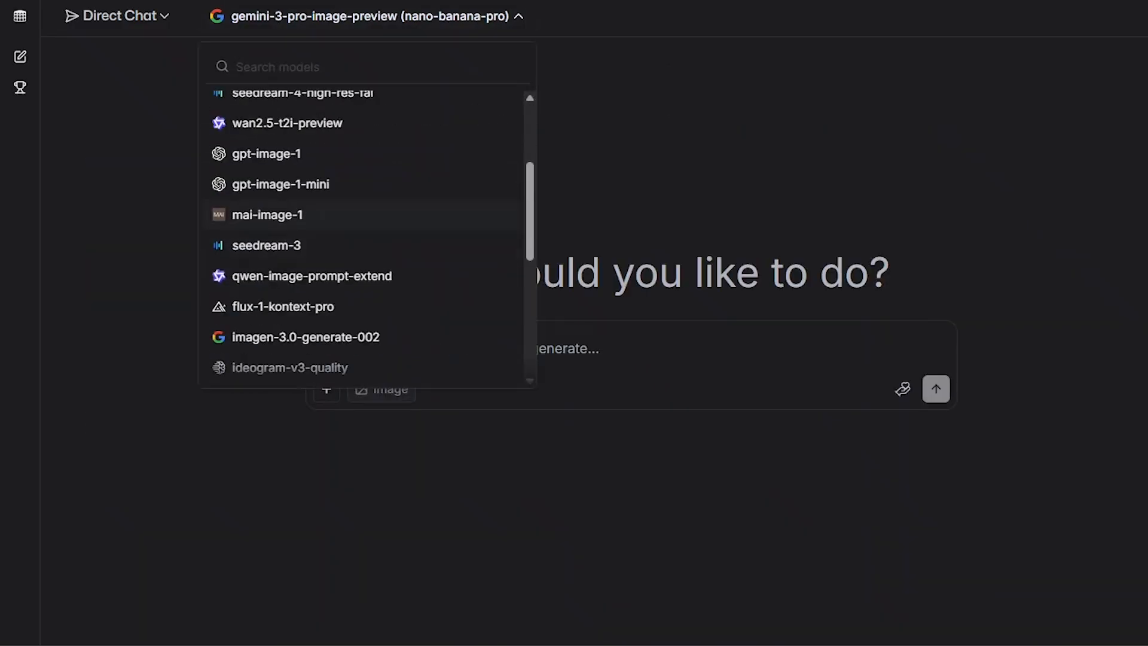
scroll(365, 233, "up", 3)
type("ope")
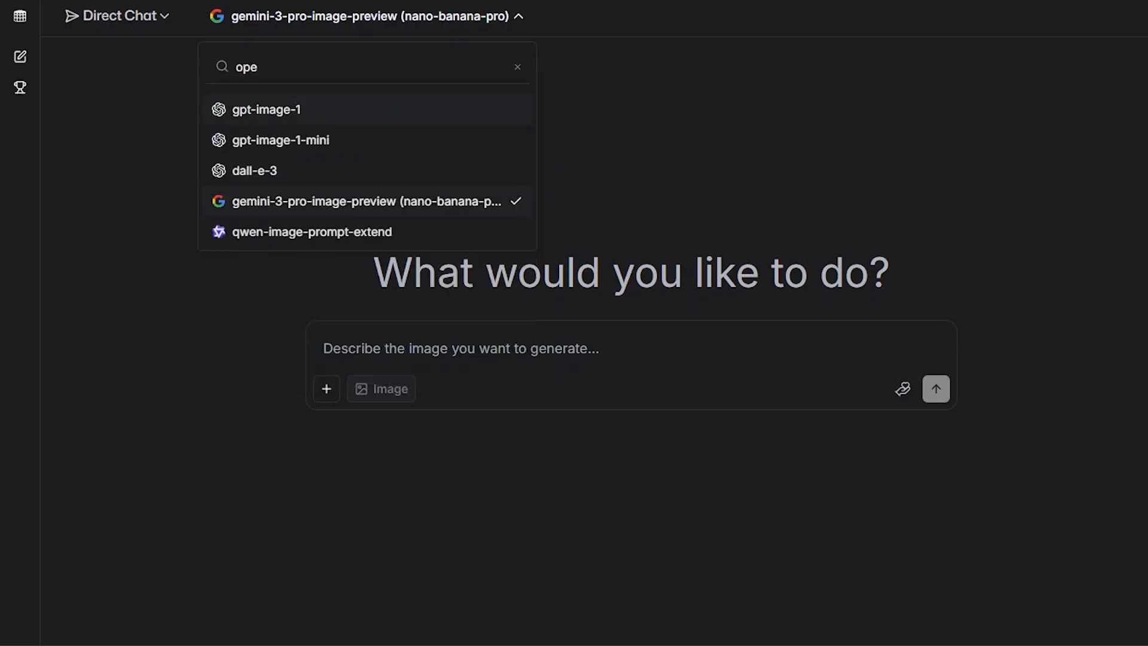
key("Return")
type("Using this interior as reference, transform the outdoor view through the windows from bright daylight to a dramatic thunderstorm at dusk.")
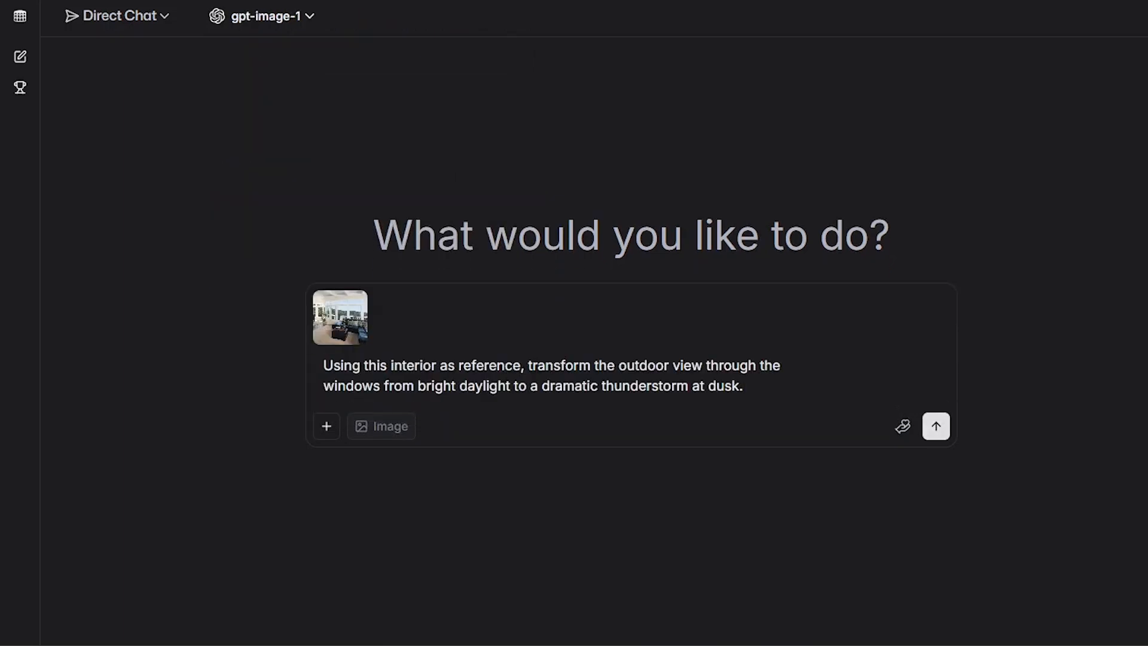
key("Return")
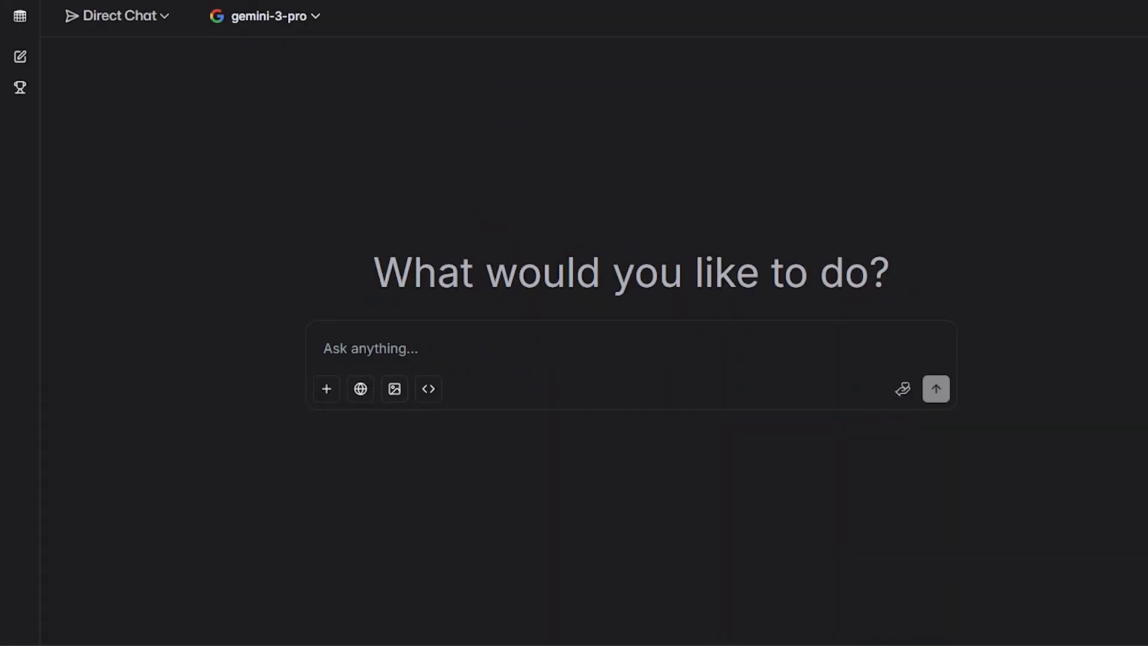
Step: Open the Code Arena and request a simple web application that serves as a pomodoro timer with task management functionality
left_click(20, 16)
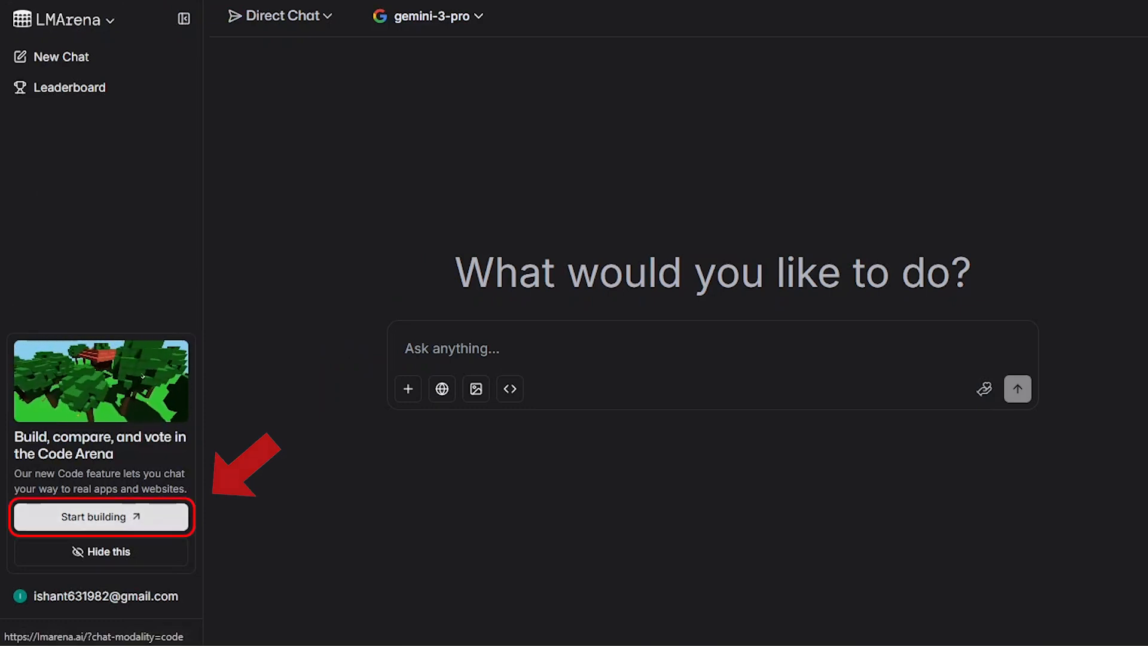
left_click(100, 517)
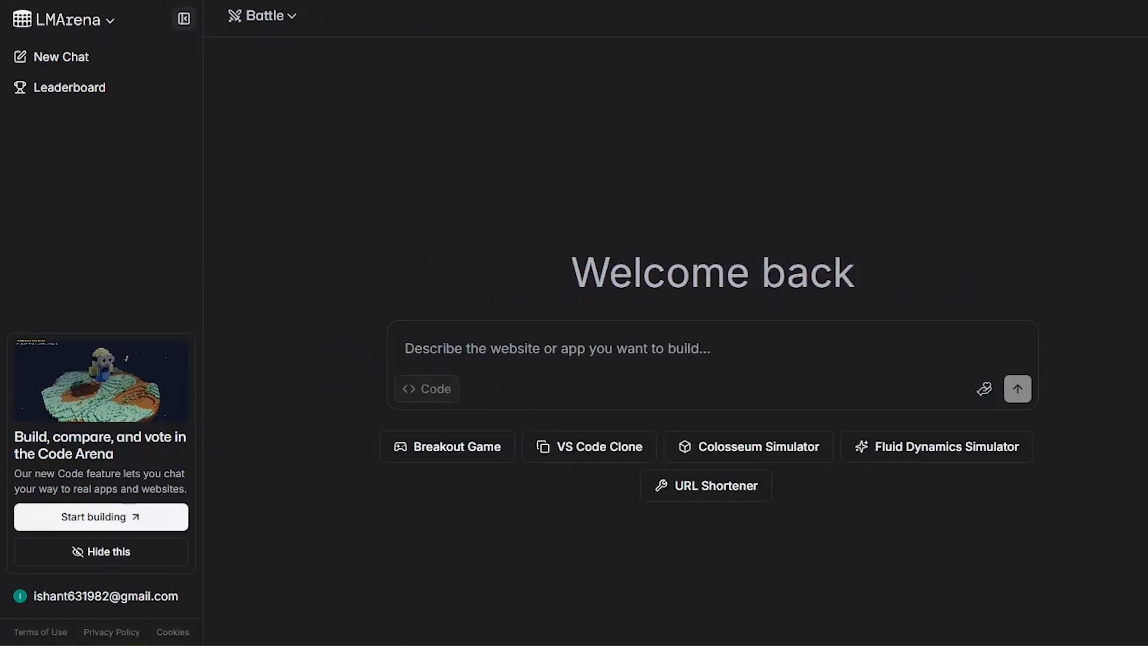
left_click(184, 18)
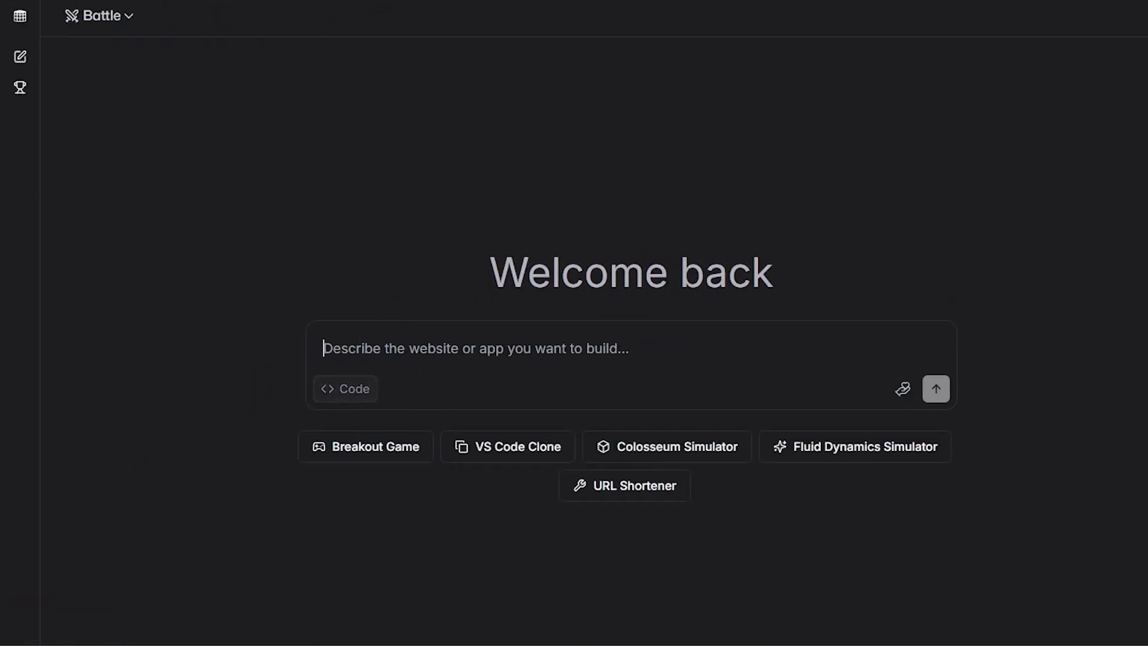
type("Create a simple web application that serves as a pomodoro timer with task management functionality")
key("Return")
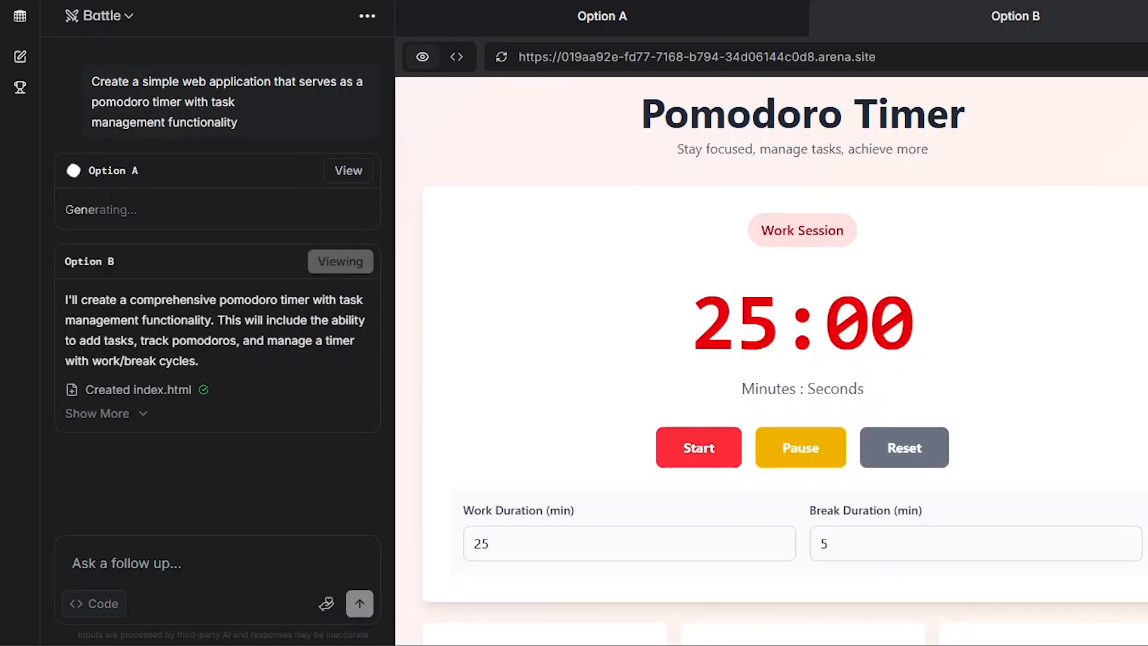
triple_click(804, 323)
left_click(803, 323)
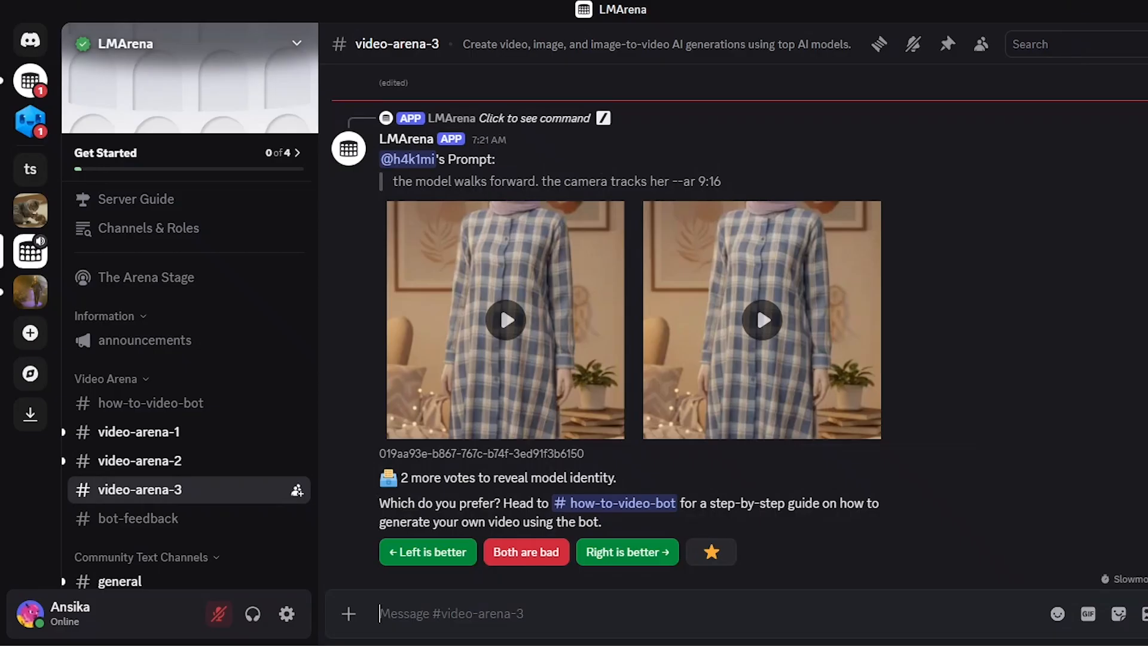
Step: In LMArena's Discord channel video-arena-3, generate a video of a majestic eagle soaring through crystal caves filled with bioluminescent plants, smooth camera movement
type("/vi")
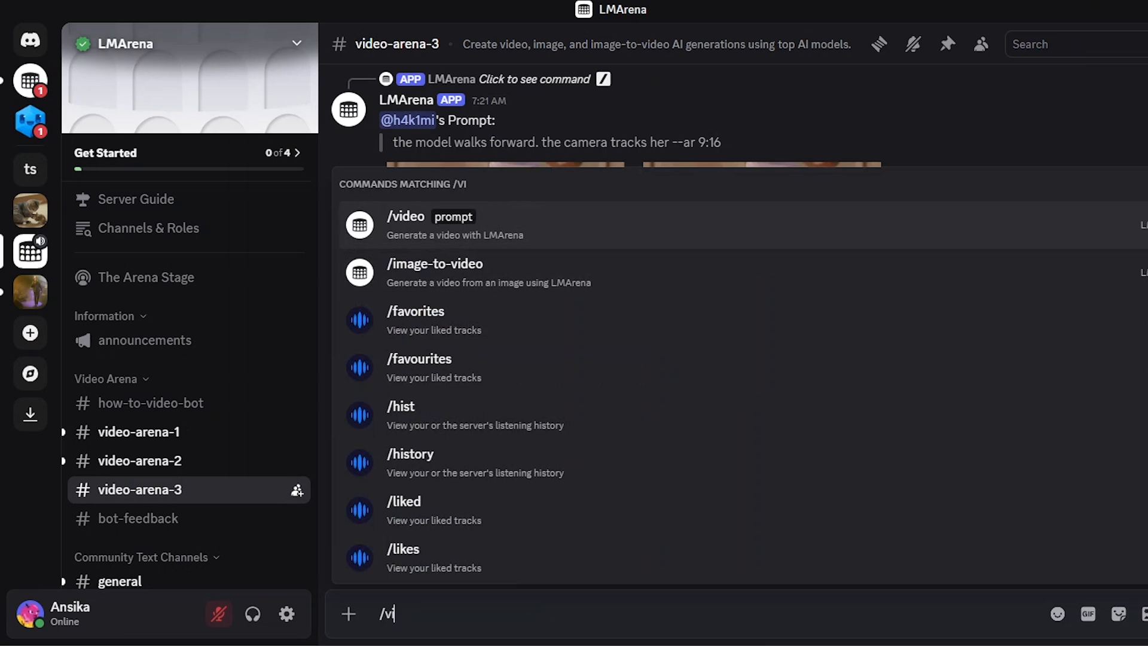
key("Tab")
type("A majestic eagle soaring through crystal caves filled with bioluminescent plants, smooth camera movement.")
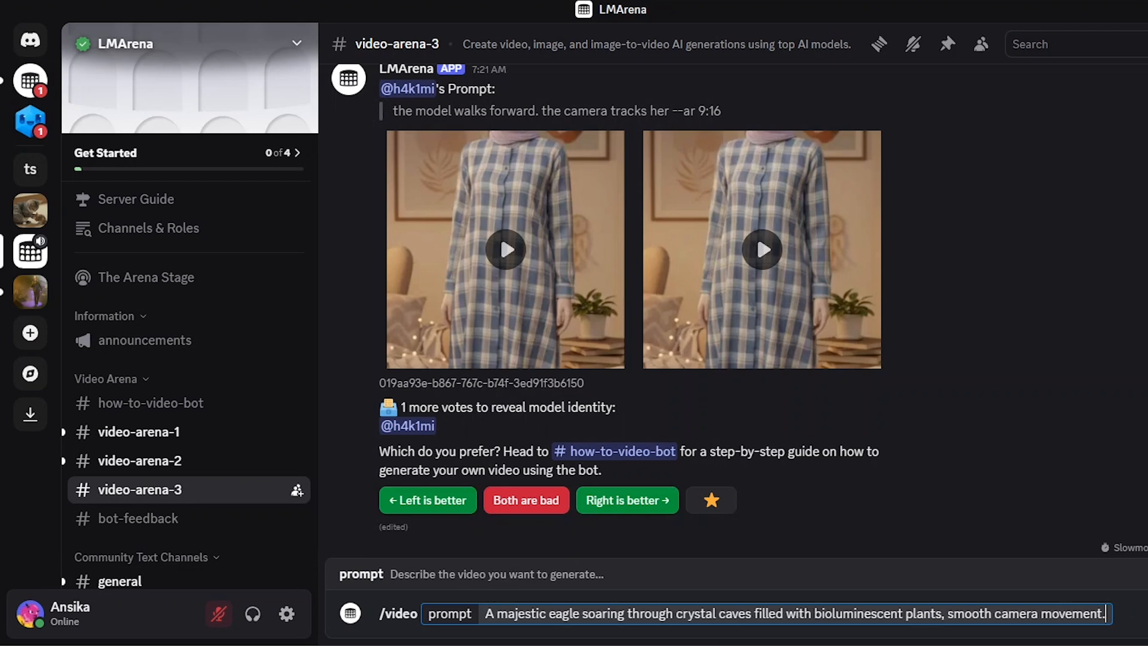
key("Return")
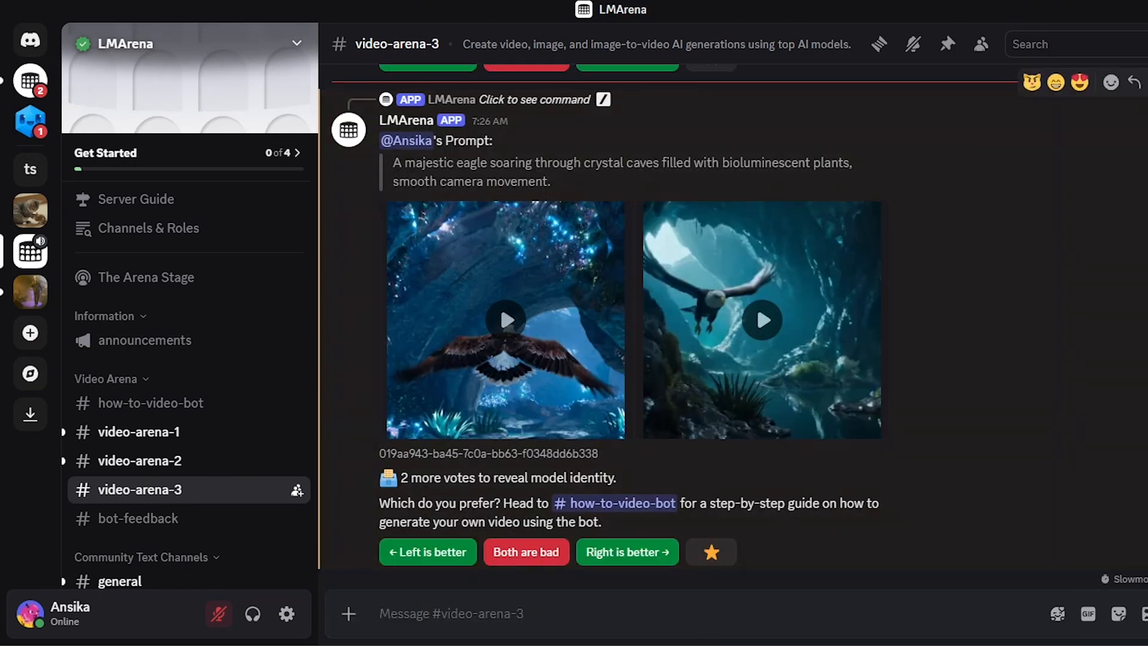
Step: Play both generated eagle videos at full size and compare them
left_click(500, 304)
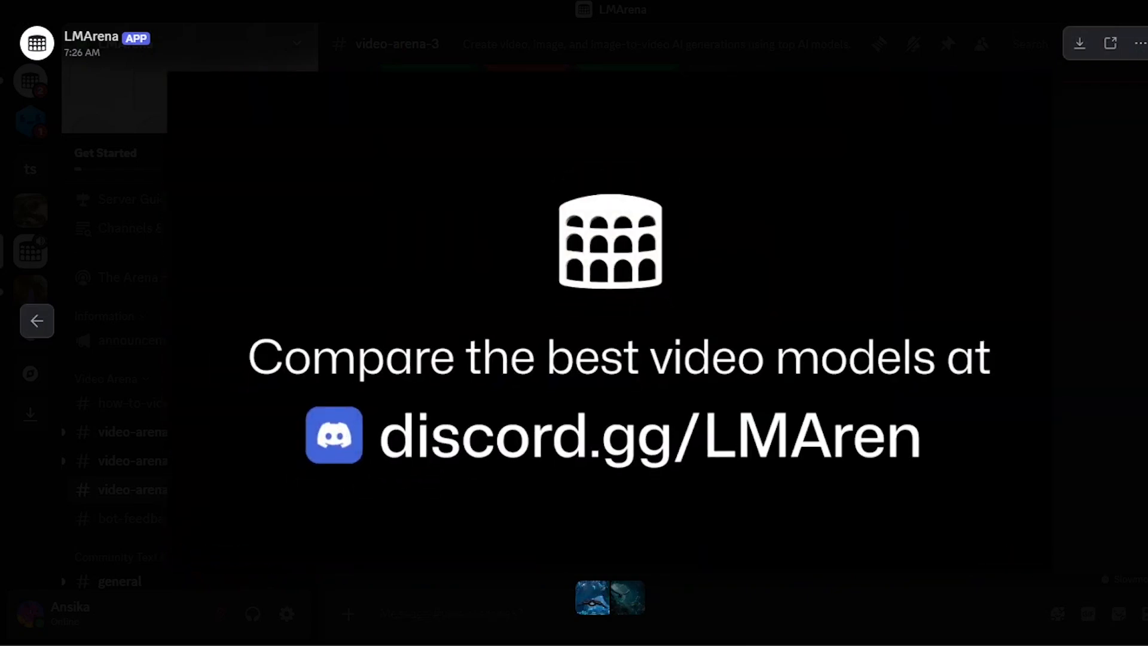
key("Right")
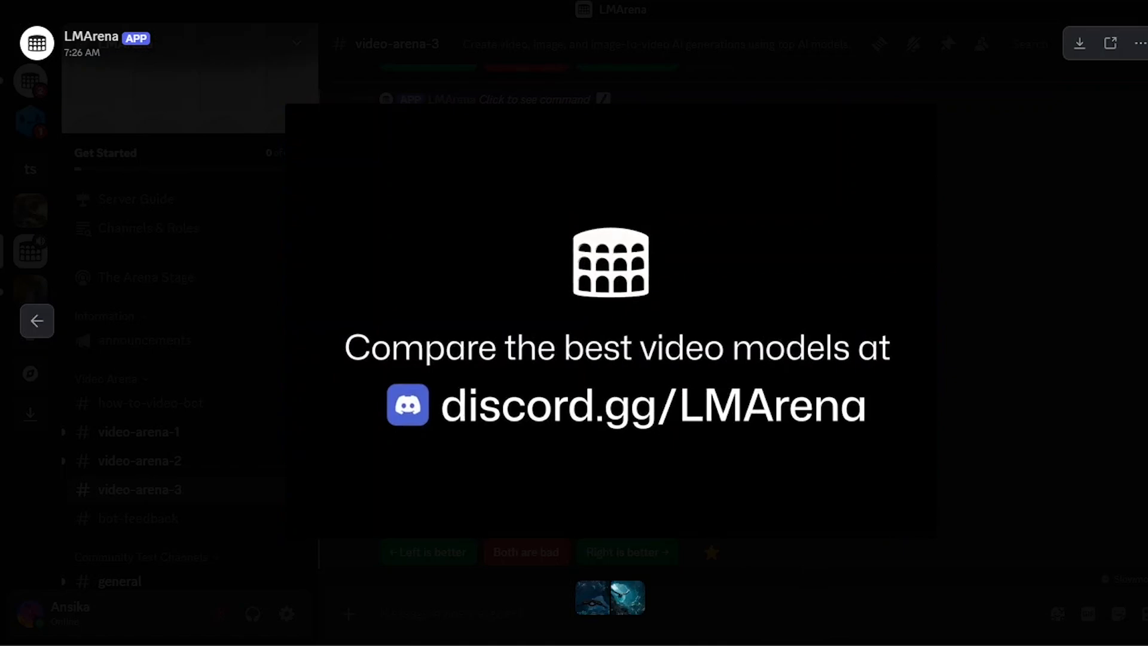
key("Left")
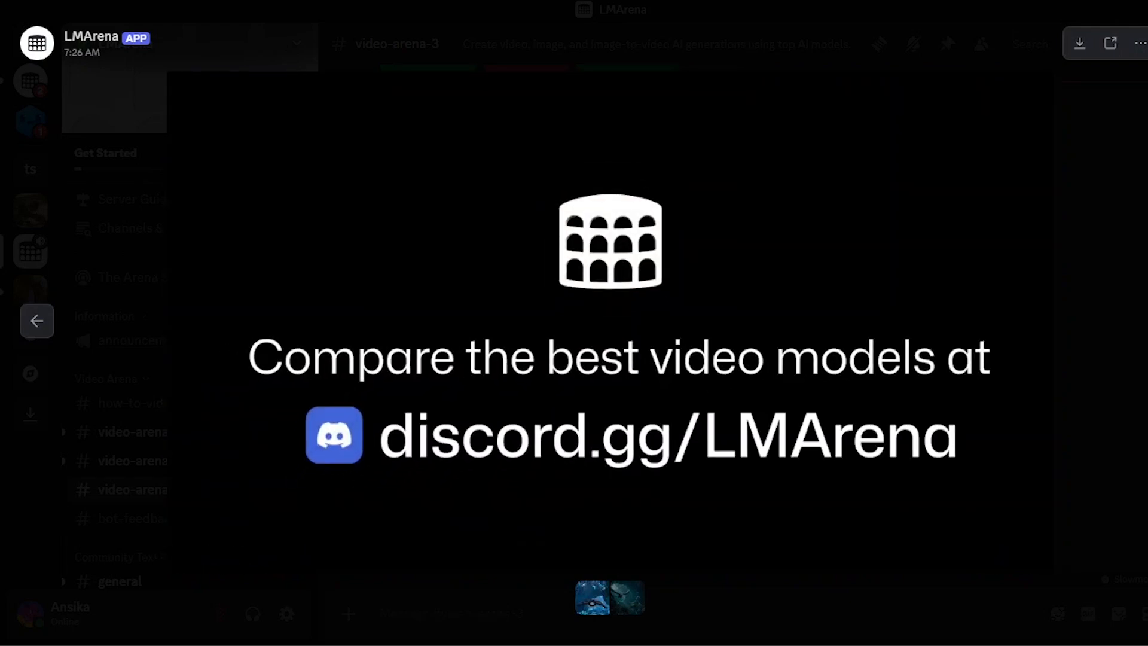
key("Right")
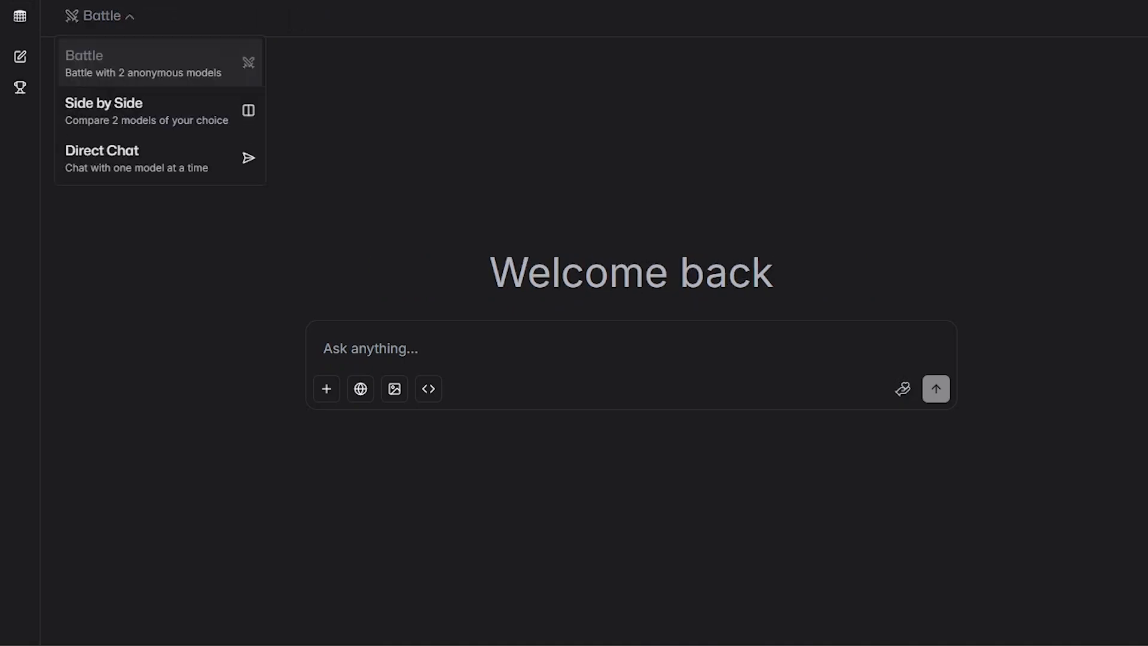
Step: Switch to LMArena's Direct Chat mode on the website and select the gpt-5.1-high model
left_click(103, 151)
left_click(268, 15)
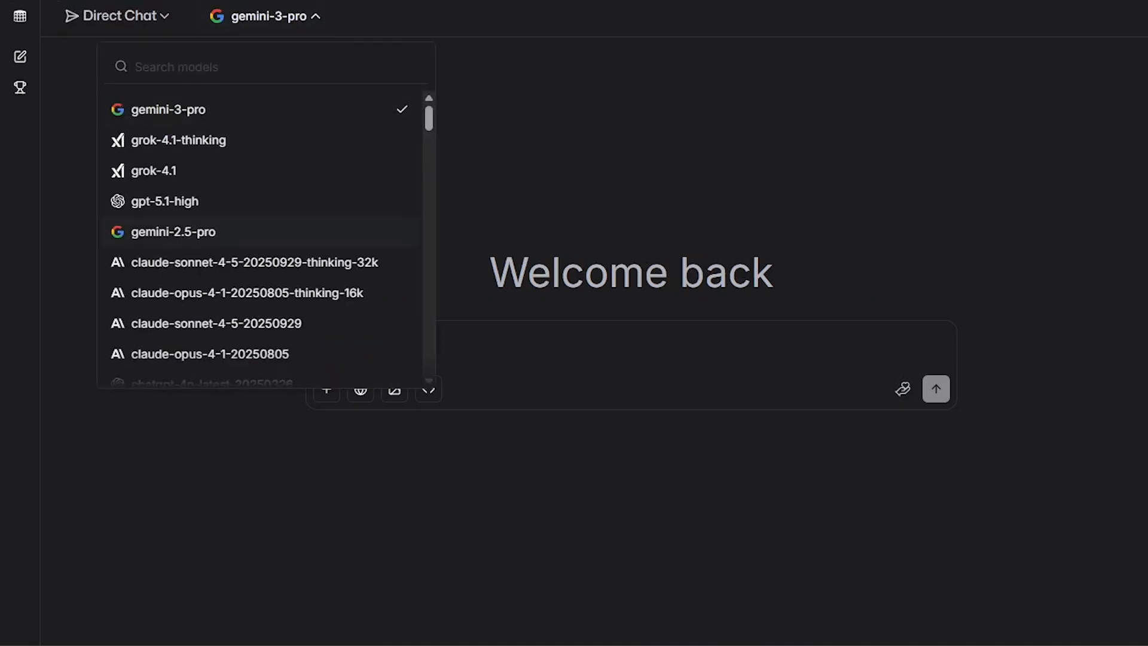
left_click(165, 201)
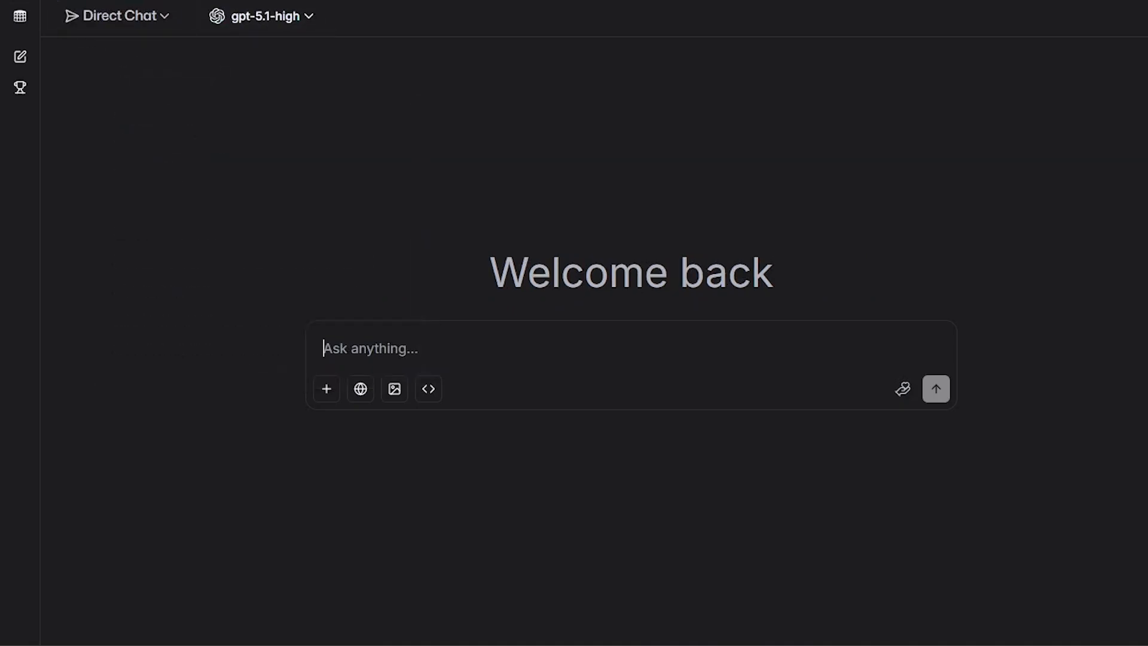
Step: Request five captivating, lesser-known theories about ancient underwater civilizations and an engaging, mysterious 60-second YouTube Shorts script, removing the prompt's stray line breaks before sending
type("Research five captivating, lesser-known theories about ancient underwater civilizations. Write an engaging 60-second script with a mysterious, compelling narrative arc suitable for YouTube Shorts.")
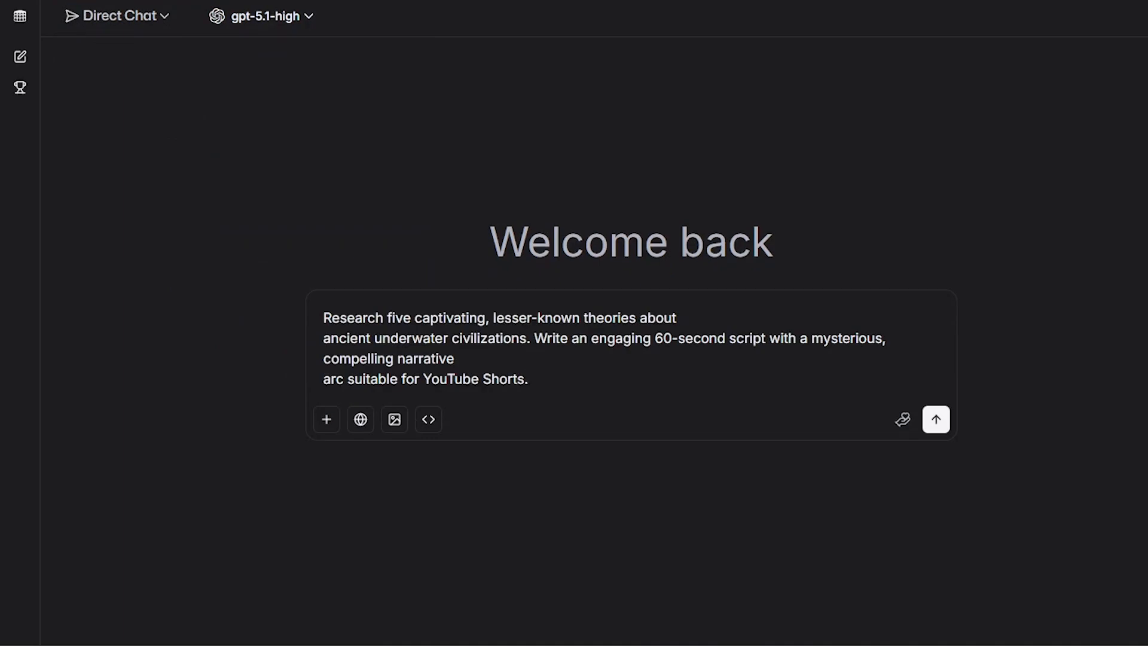
left_click(324, 379)
key("BackSpace")
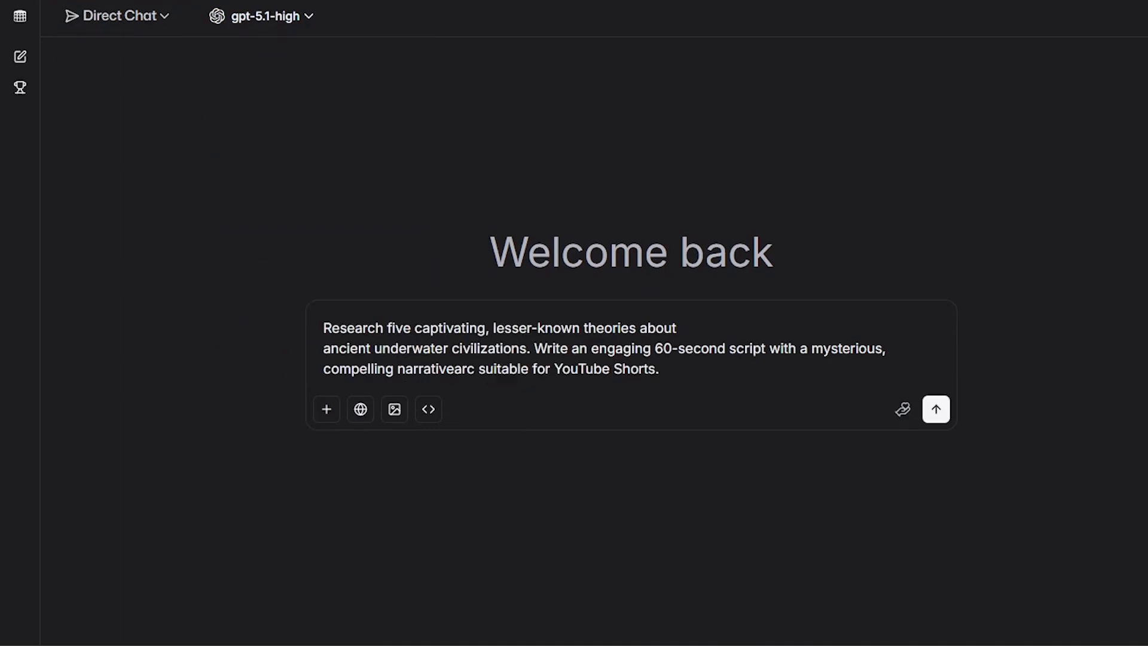
left_click(324, 348)
key("BackSpace")
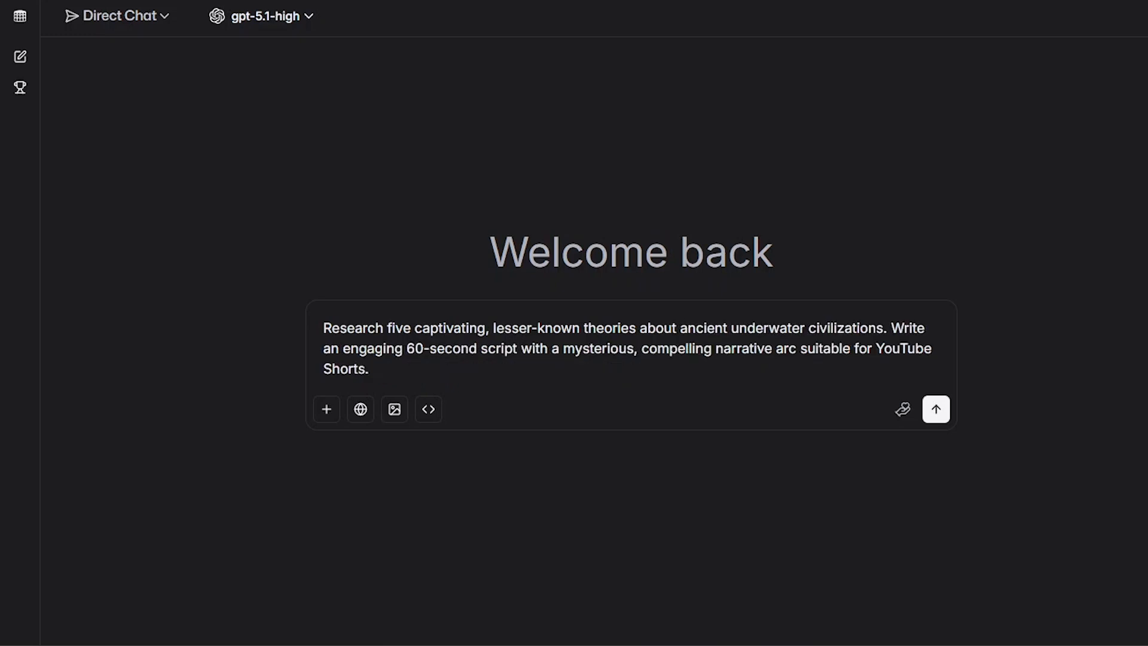
key("Return")
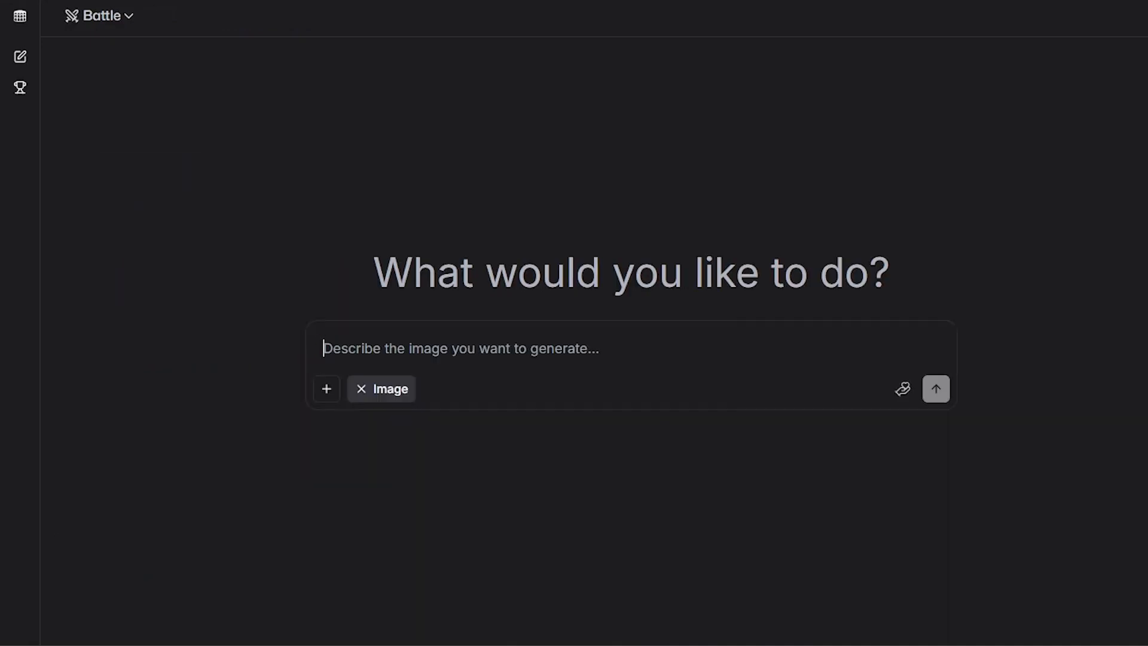
Step: Generate a cinematic image of ethereal sunlight through submerged marble temple ruins with tropical fish between columns, using gemini-3-pro-image-preview (nano-banana-pro) in Direct Chat
left_click(137, 158)
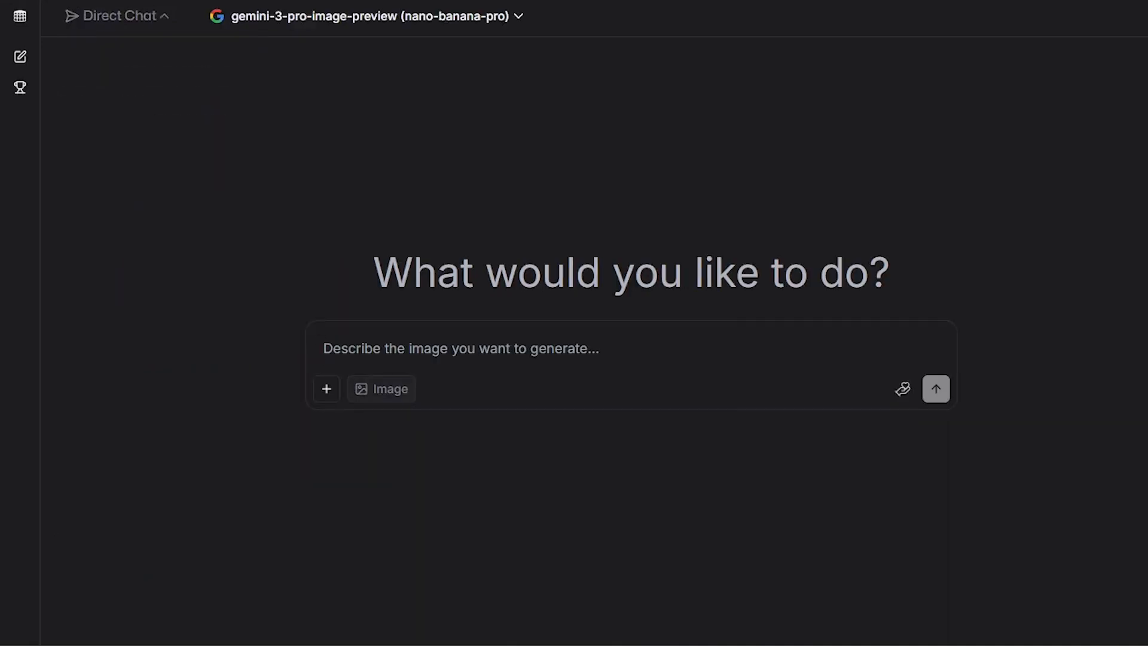
left_click(371, 16)
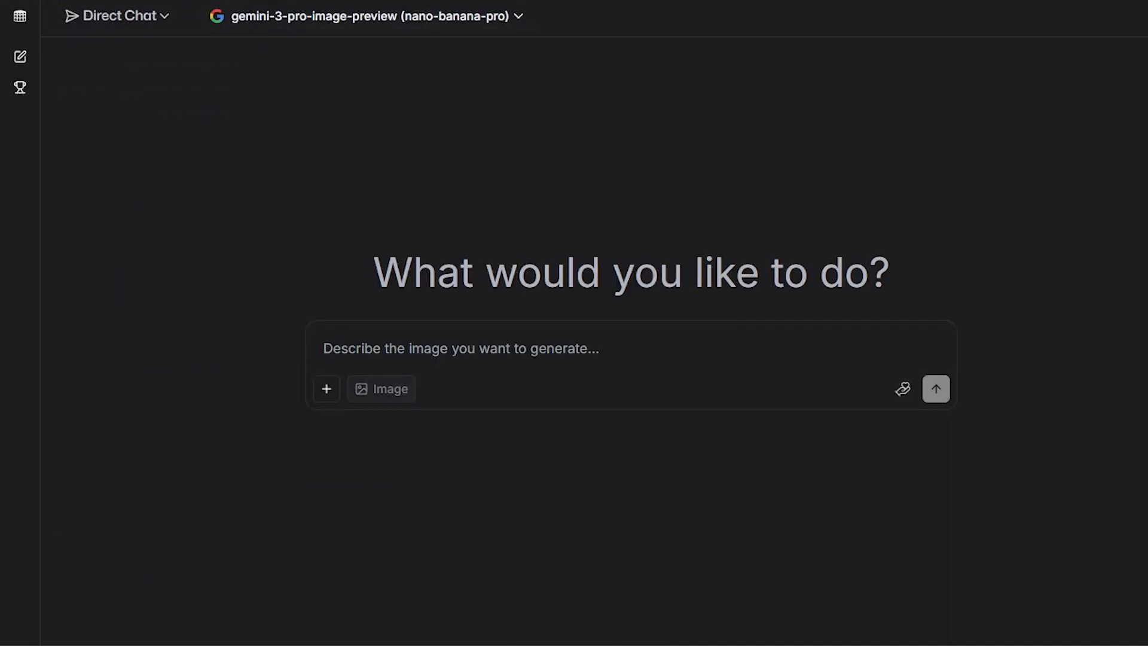
left_click(323, 349)
type("Ethereal sunlight filtering through the ruins of a submerged marble temple, schools of tropical fish swimming between columns, cinematic composition")
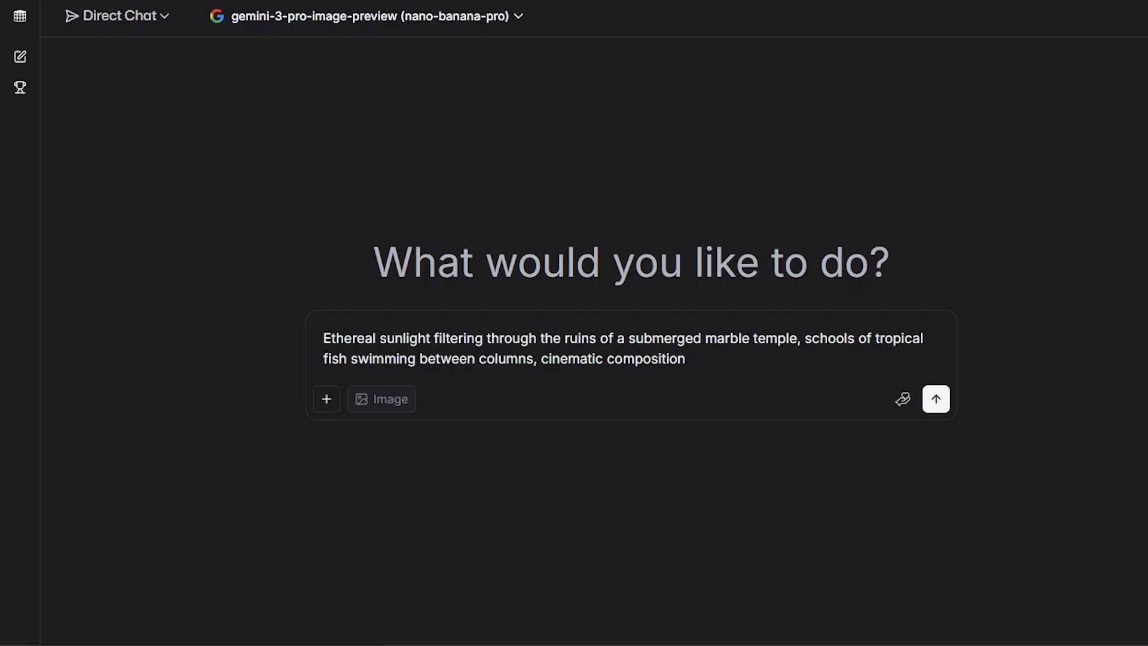
type(".")
key("Return")
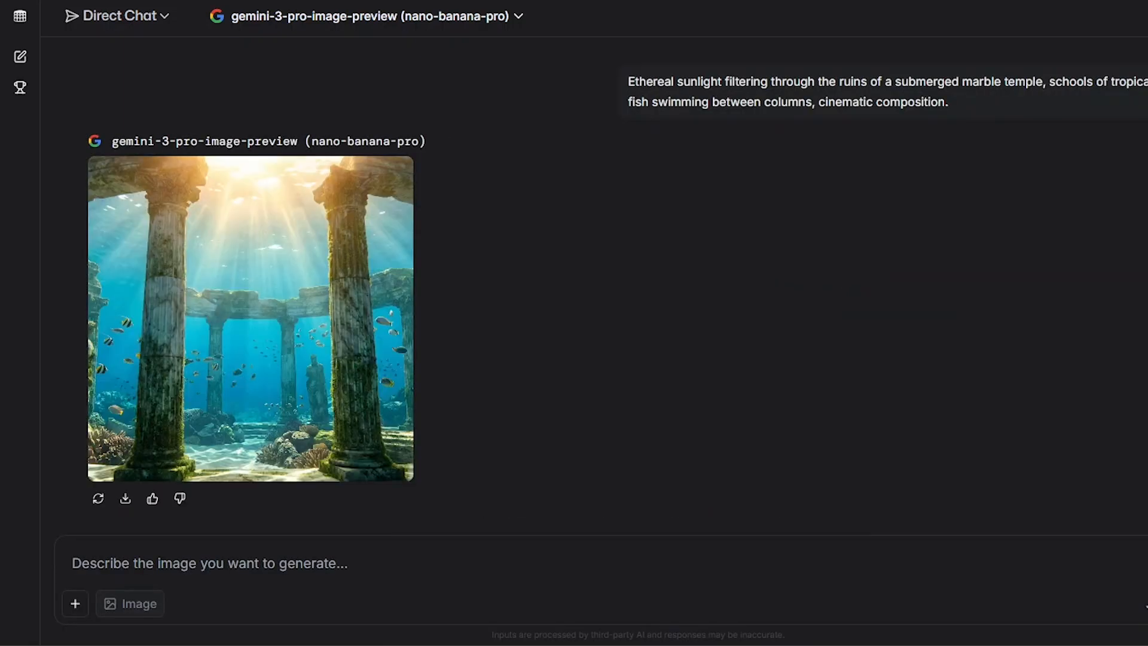
left_click(250, 319)
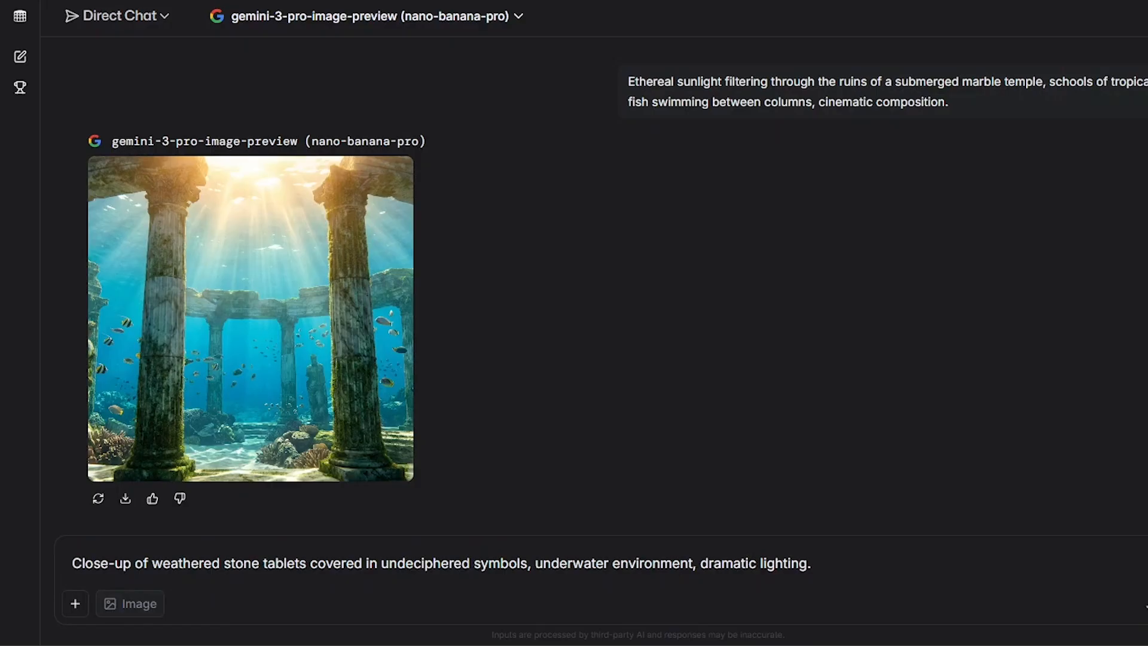
Step: Generate a follow-up image: a close-up of weathered stone tablets covered in undeciphered symbols, underwater environment, dramatic lighting
key("Return")
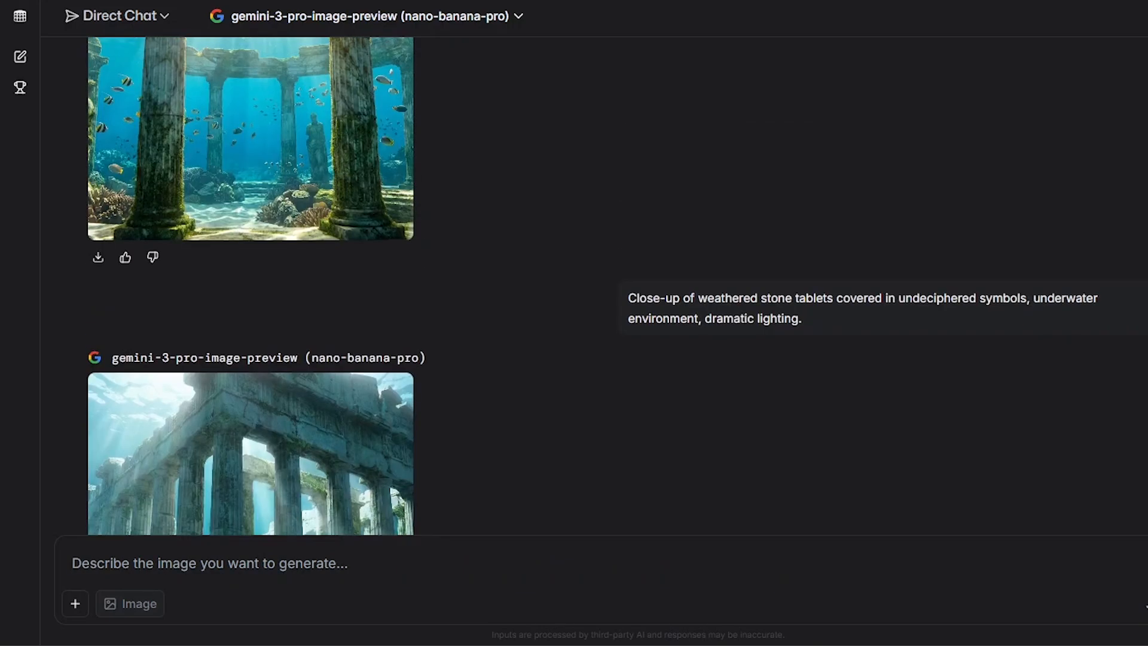
left_click(251, 338)
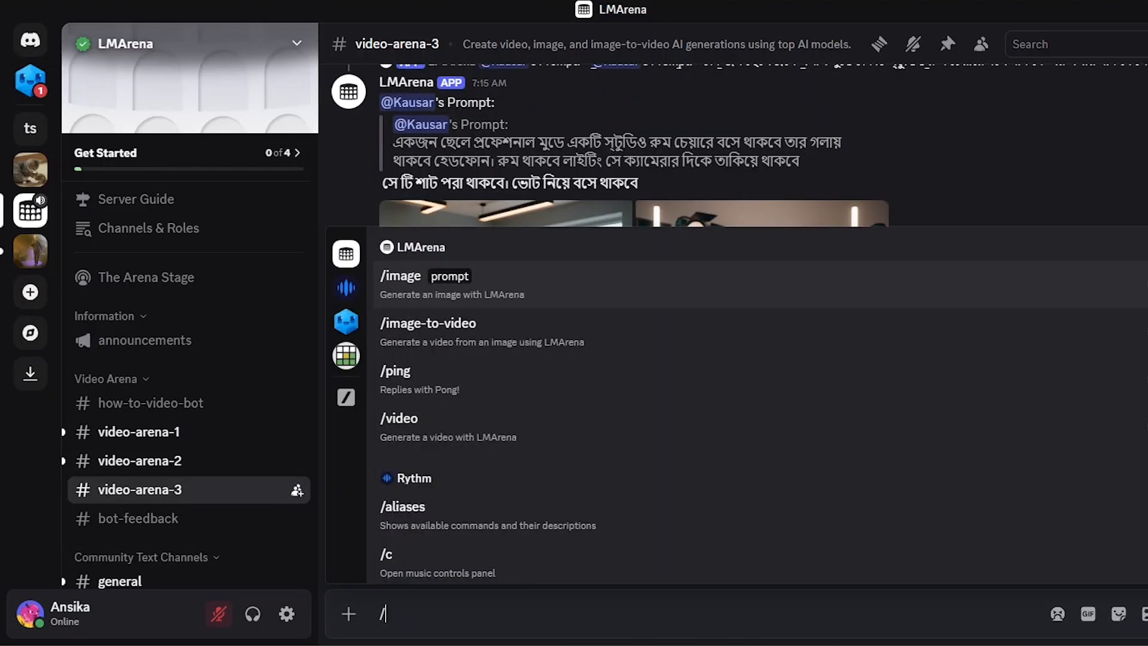
Step: In Discord's video-arena-3, animate the temple image with image-to-video, prompting subtle camera push-in, gentle water movement and light caustics dancing across surfaces, and play the video
type("video image prompt")
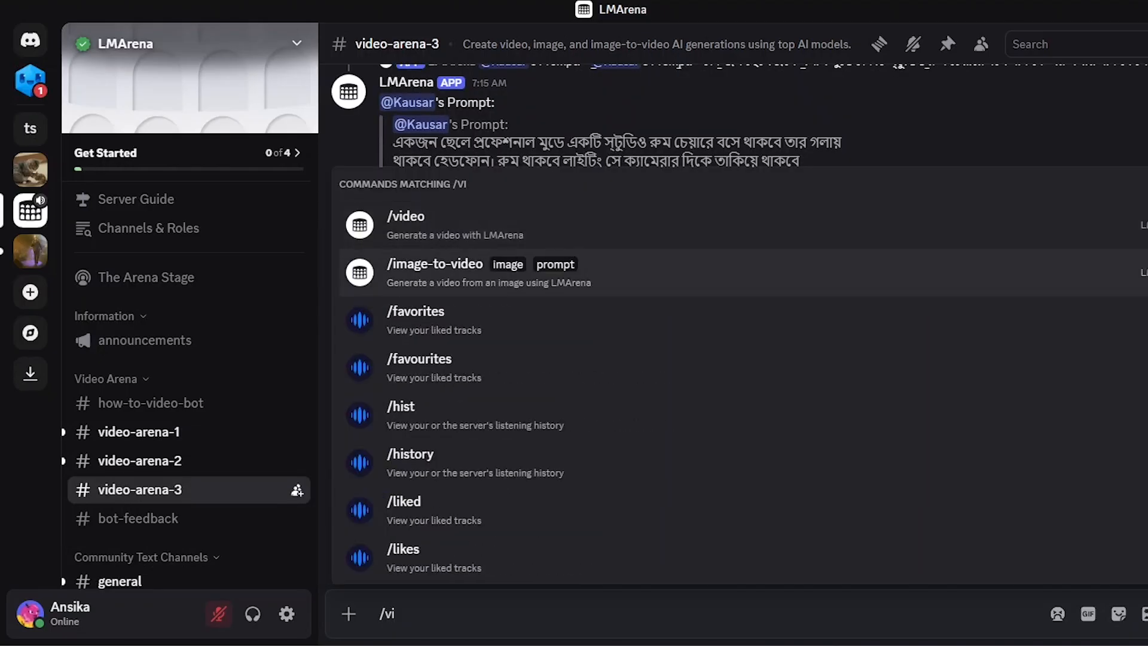
left_click(488, 273)
left_click(427, 488)
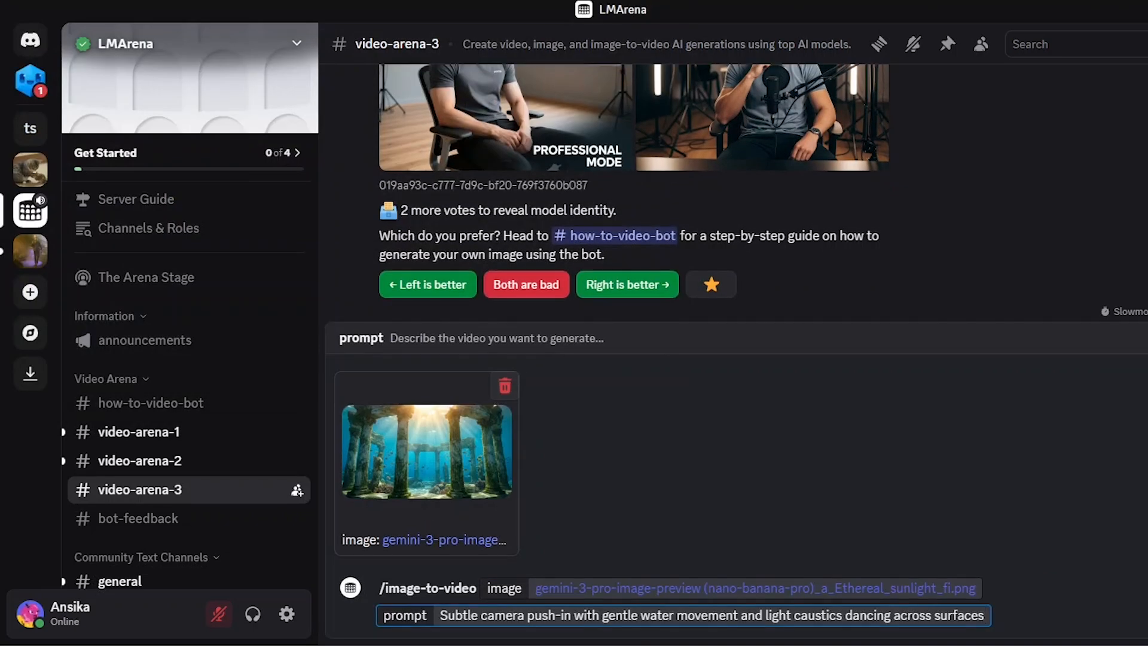
left_click(994, 615)
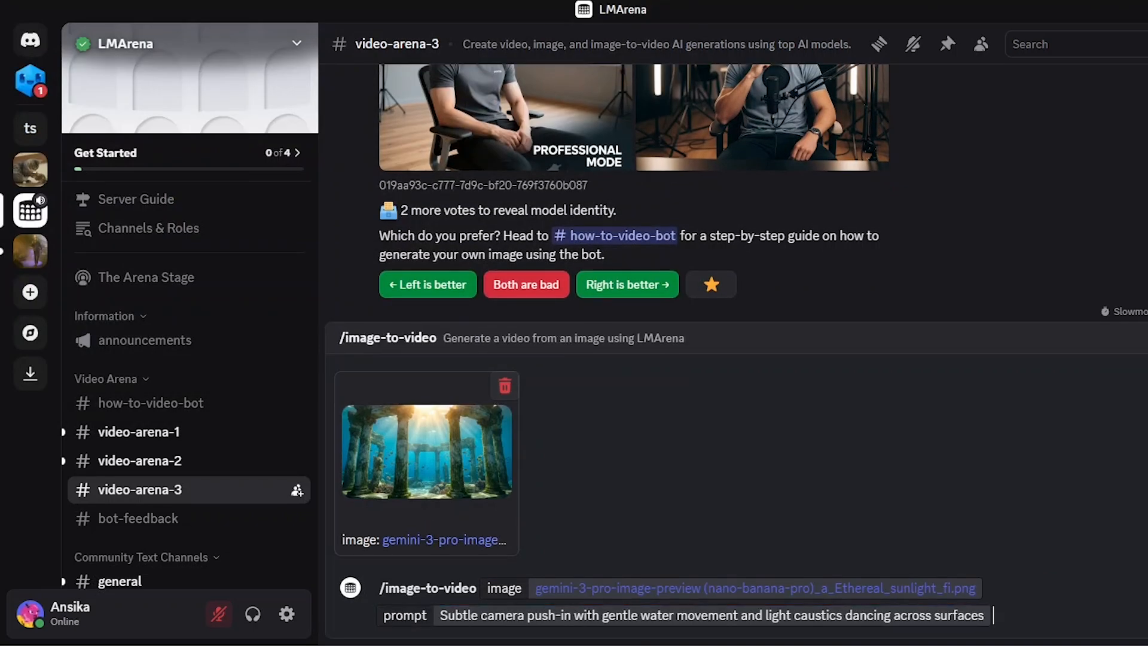
key("Return")
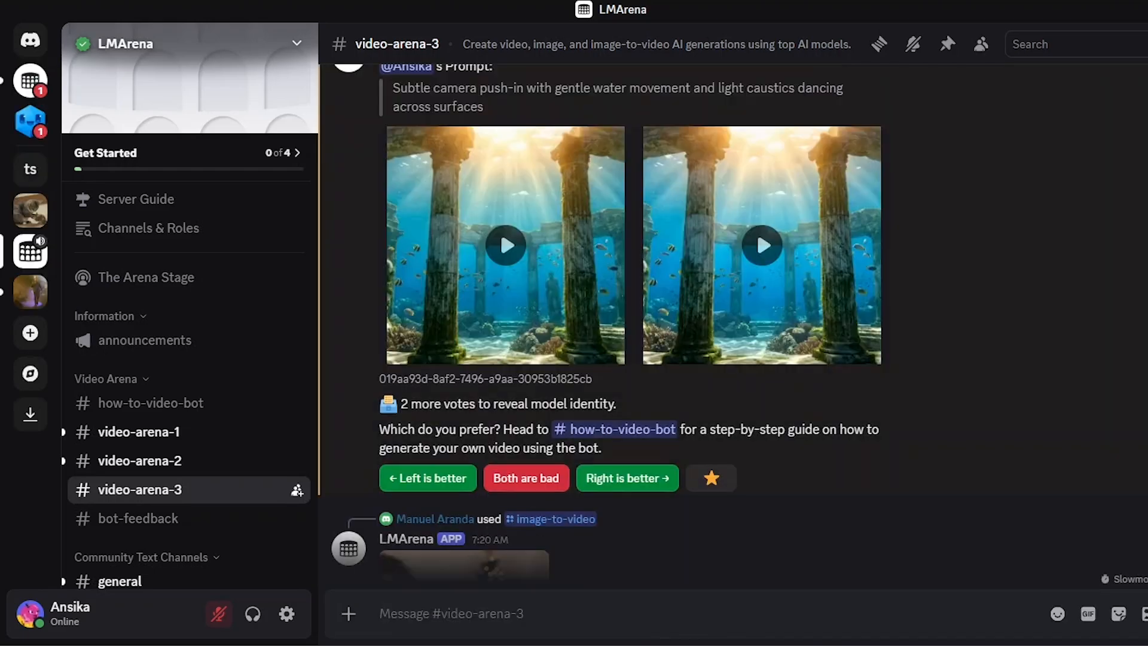
left_click(505, 246)
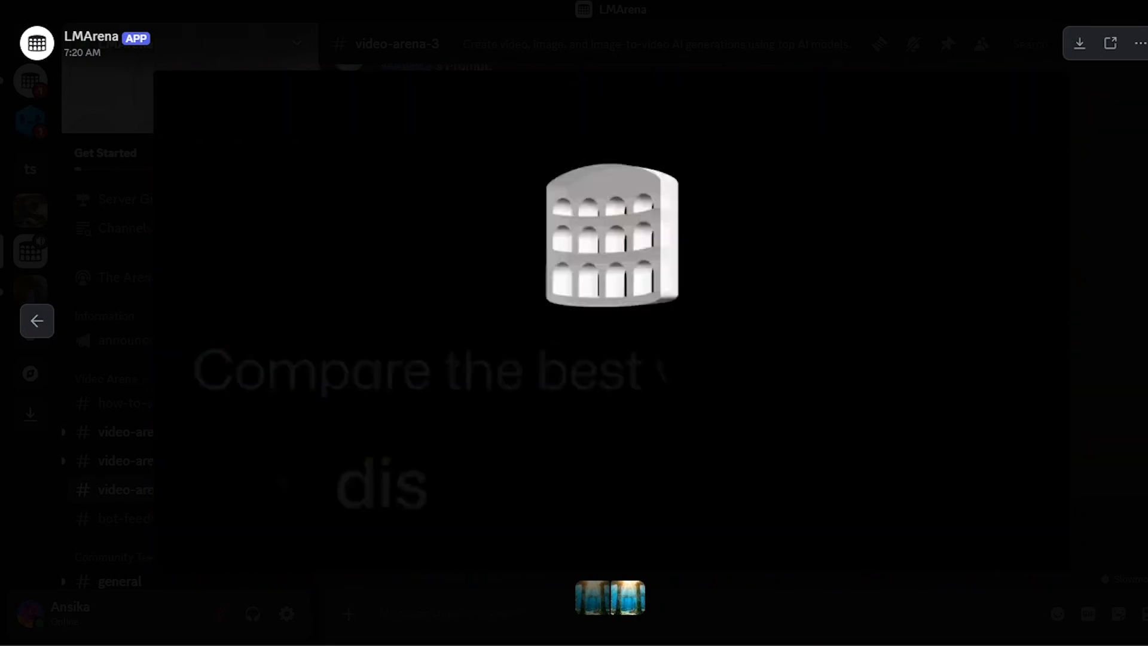
mouse_move(857, 644)
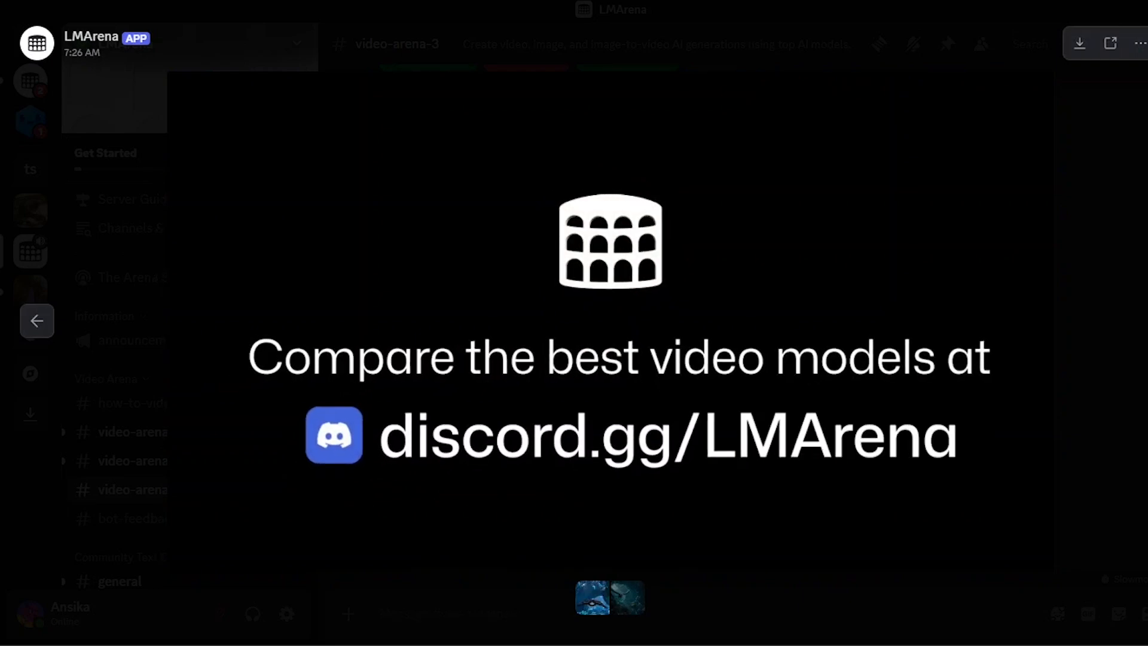
Step: Switch back and forth between the two eagle cave videos to compare their motion and lighting
key("Right")
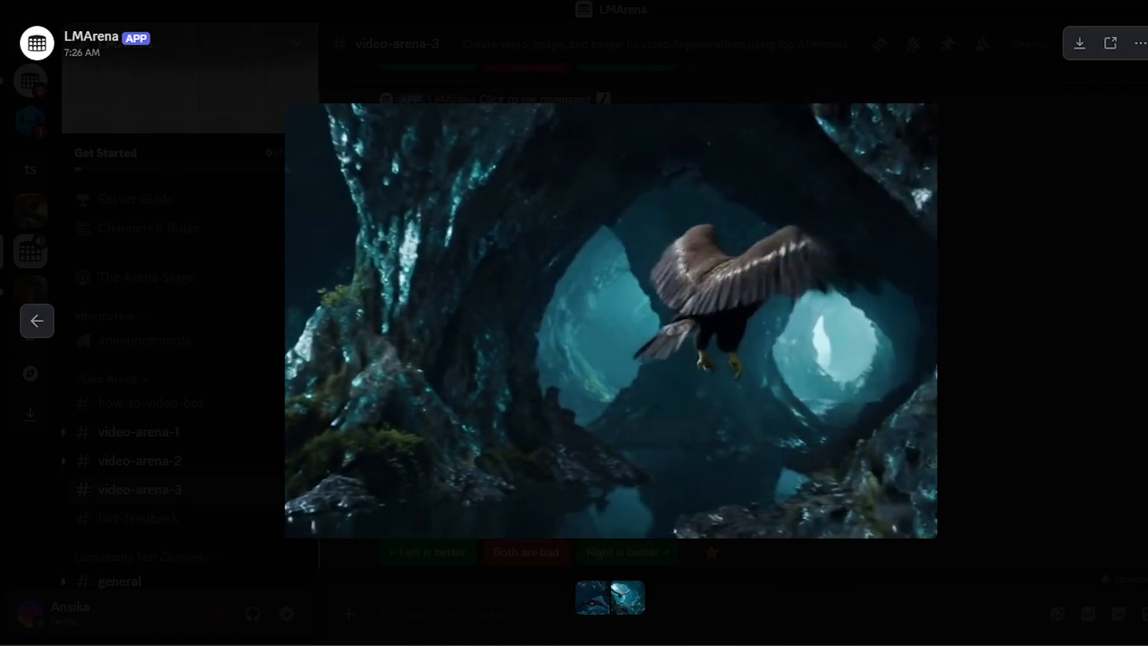
key("Left")
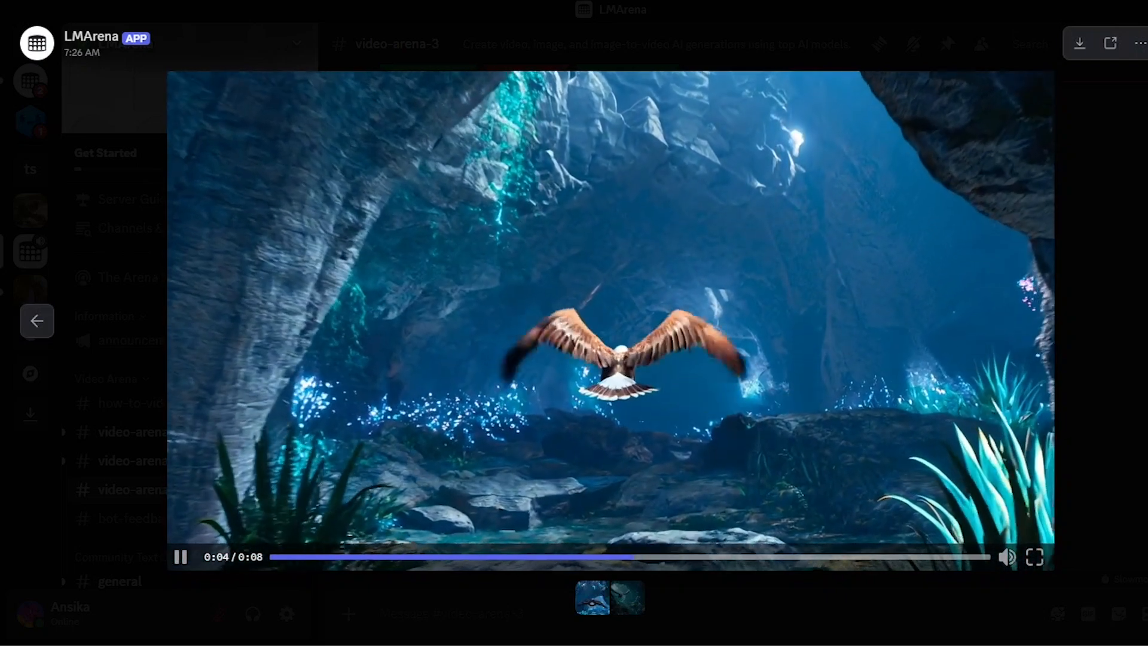
key("Right")
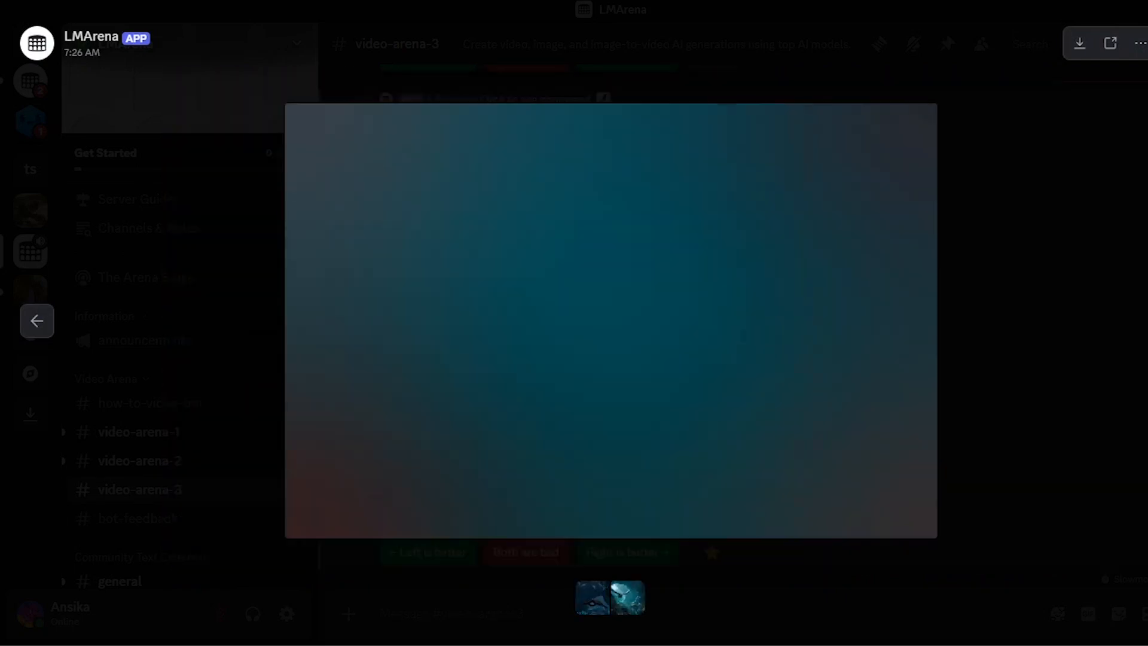